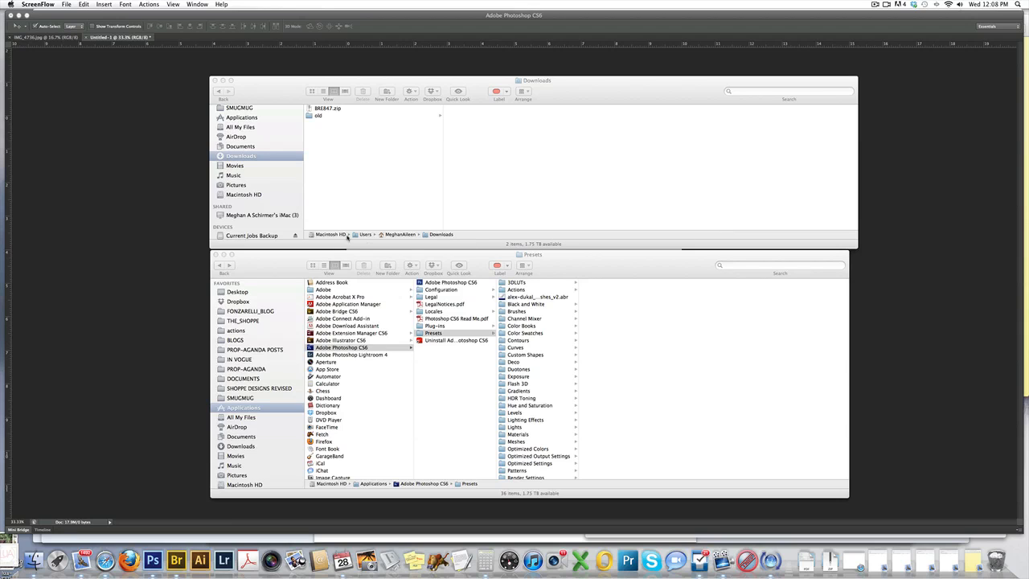
Extract the BRE847.zip archive in the Downloads folder.
drag(291, 263, 292, 268)
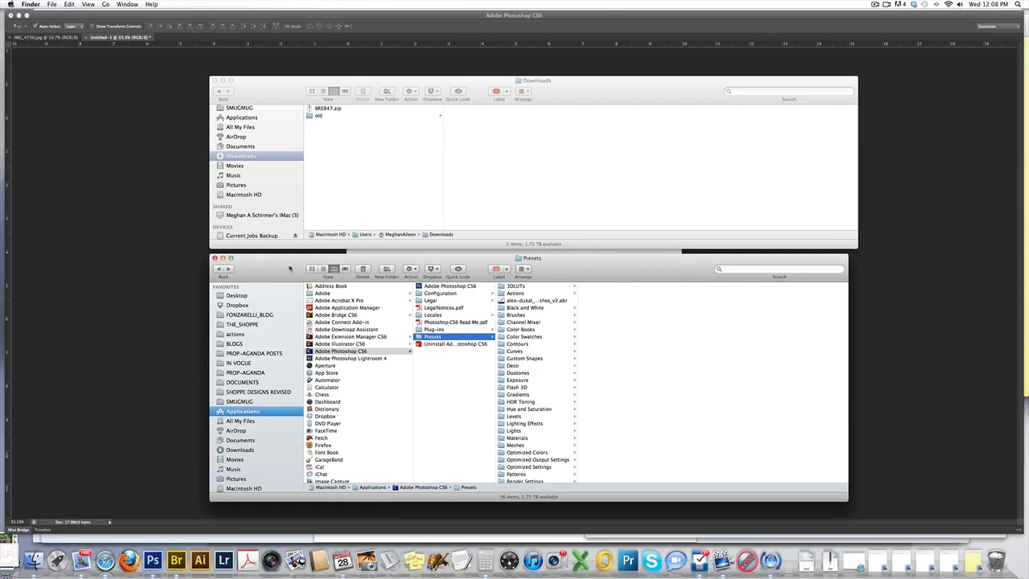
drag(290, 267, 284, 264)
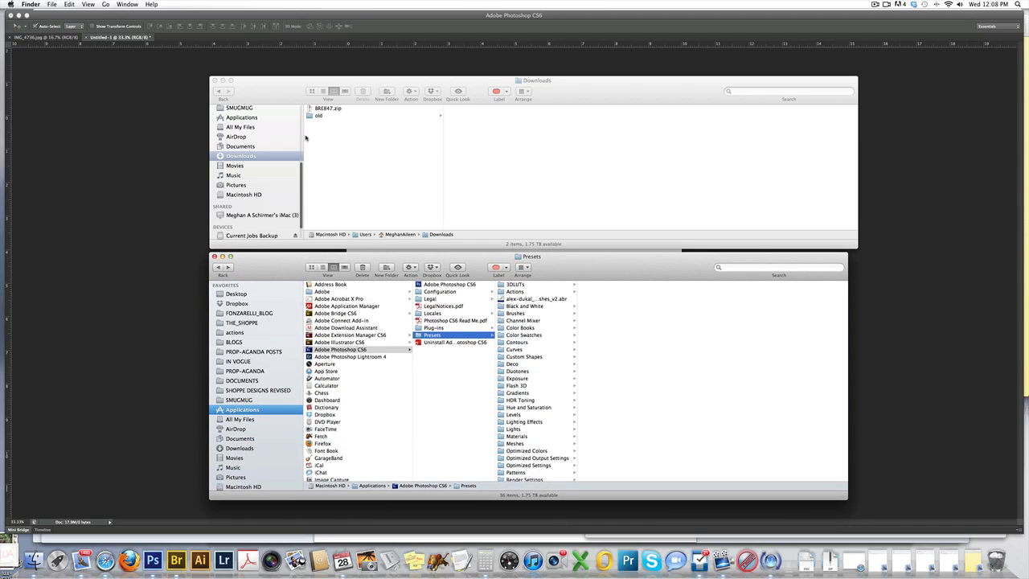
click(298, 107)
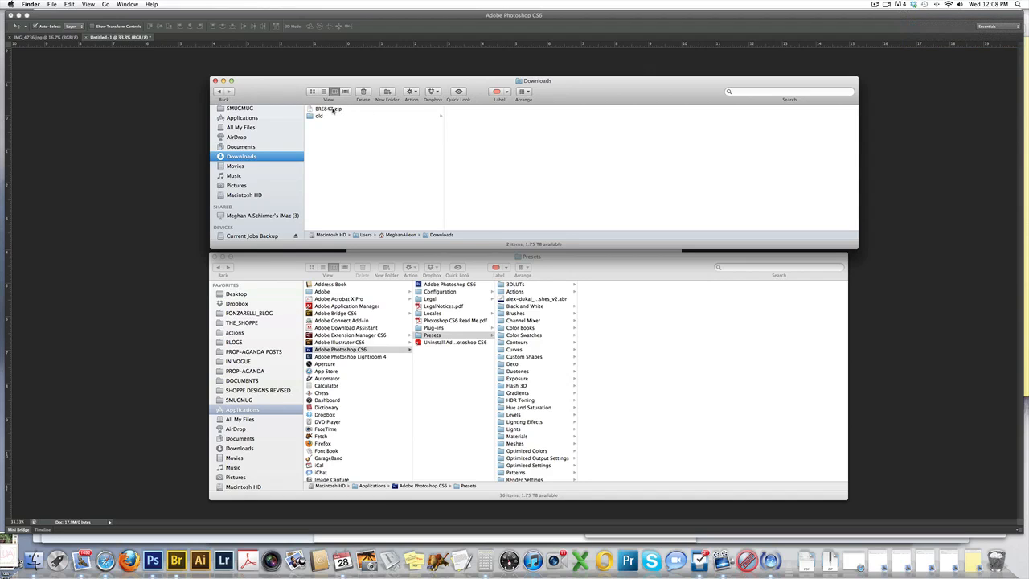
click(331, 110)
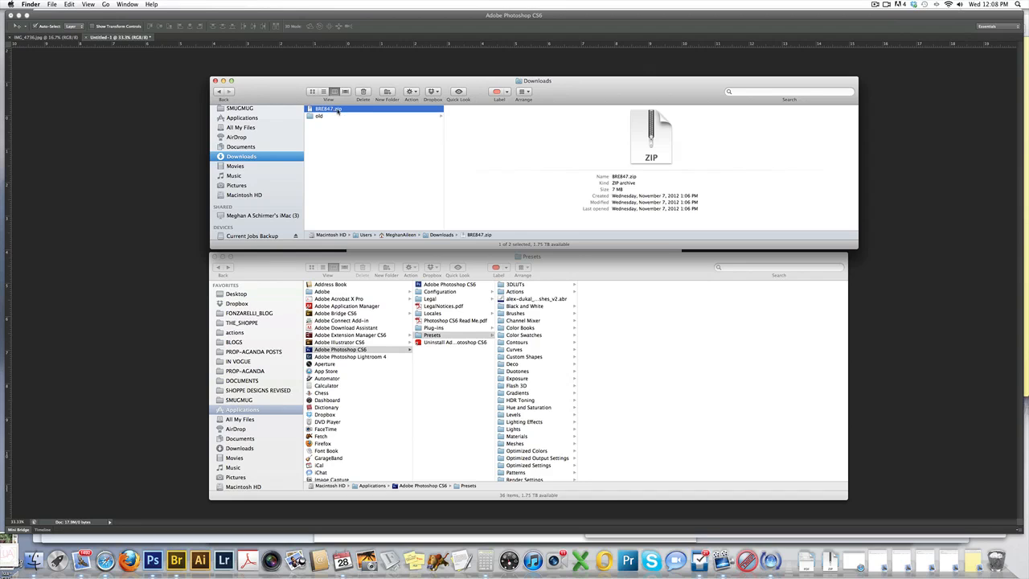
double_click(331, 113)
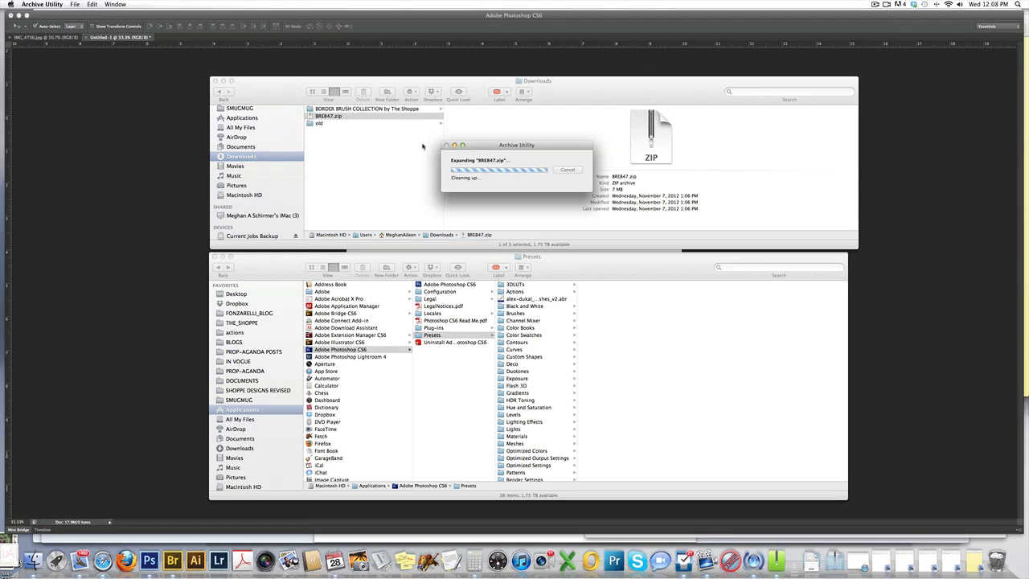
Look through the brush set folders inside BORDER BRUSH COLLECTION by The Shoppe, ending in NATURAL CURVES BRUSH SET.
drag(565, 99, 563, 97)
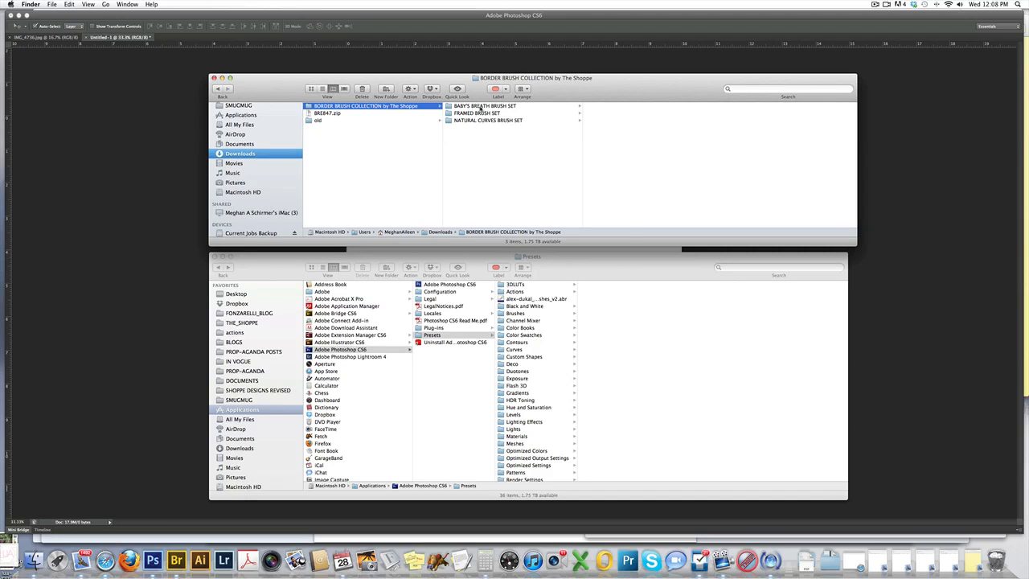
click(473, 109)
click(478, 113)
click(503, 121)
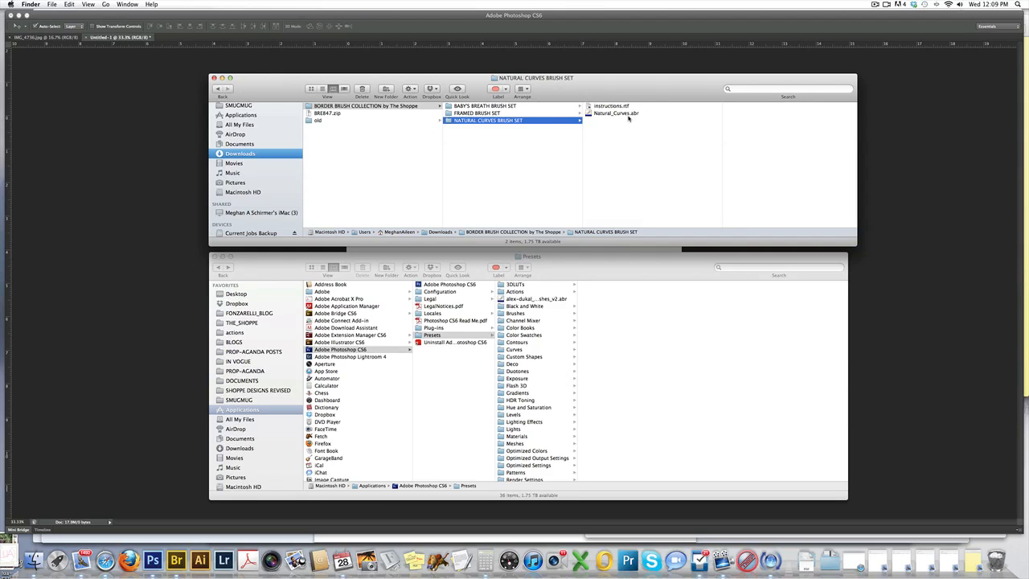
drag(607, 98, 607, 94)
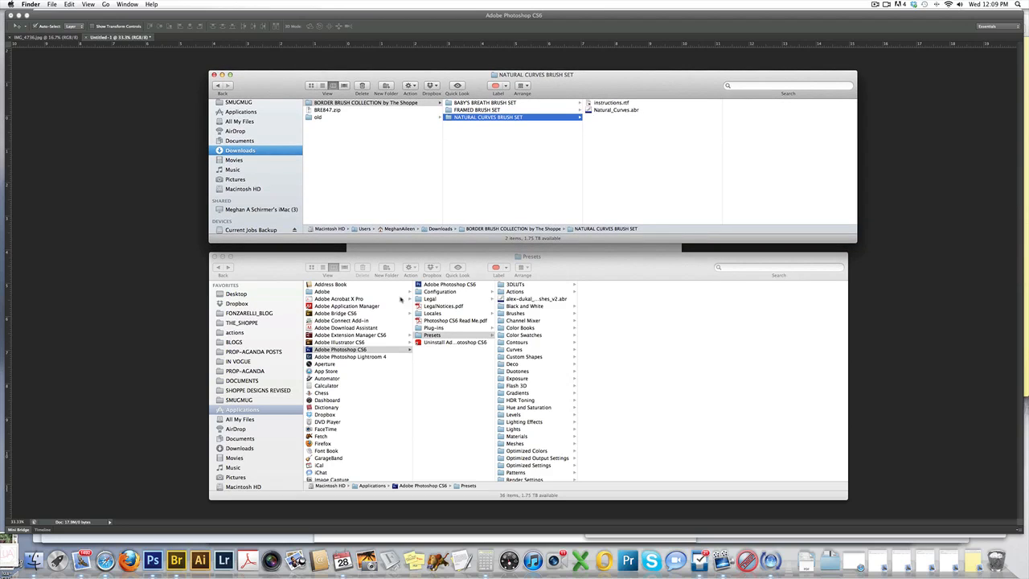
Open the Brushes folder inside the Presets of Adobe Photoshop CS6 in the Applications window.
click(273, 410)
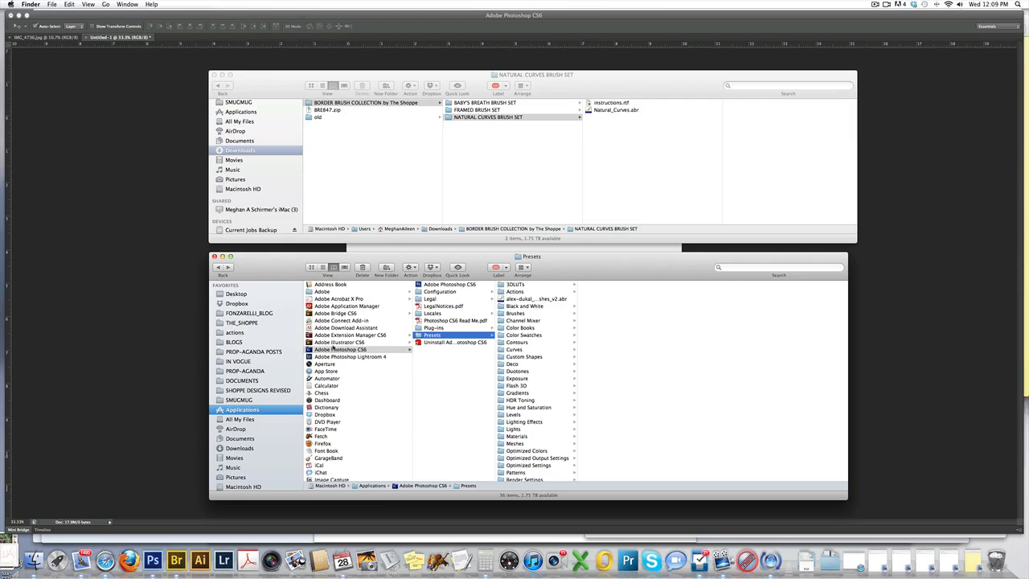
click(350, 352)
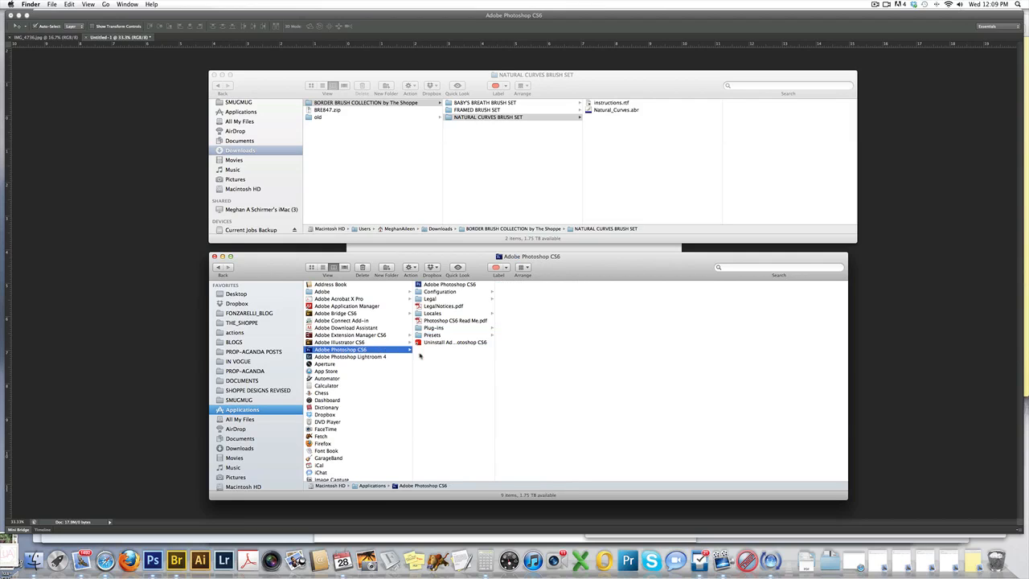
click(440, 335)
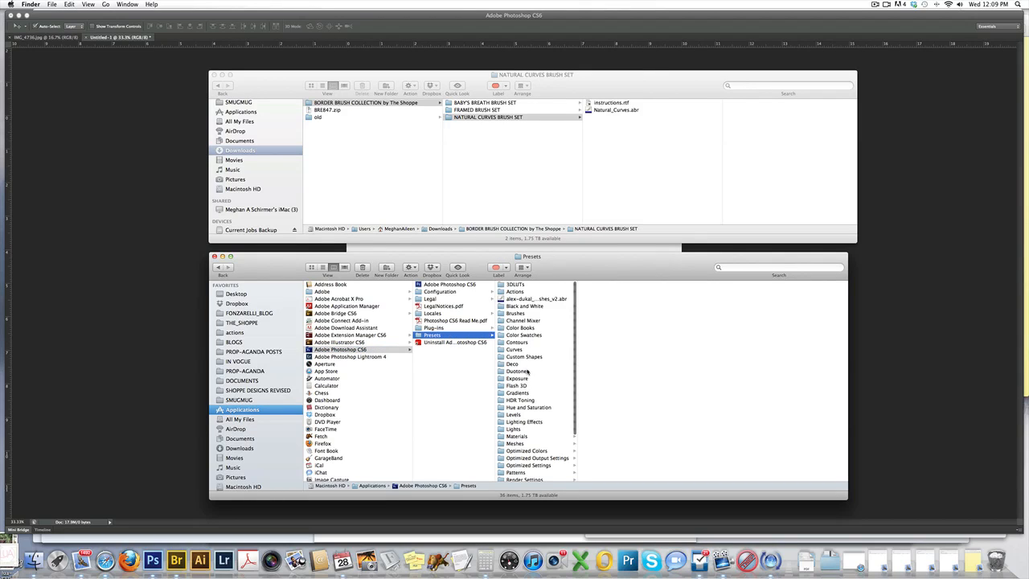
click(524, 315)
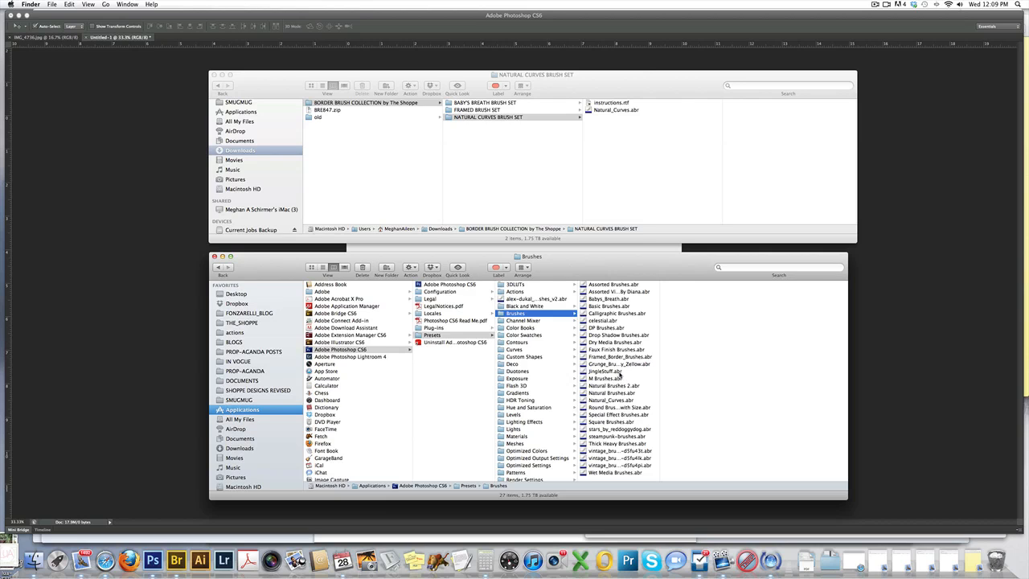
drag(622, 268, 622, 263)
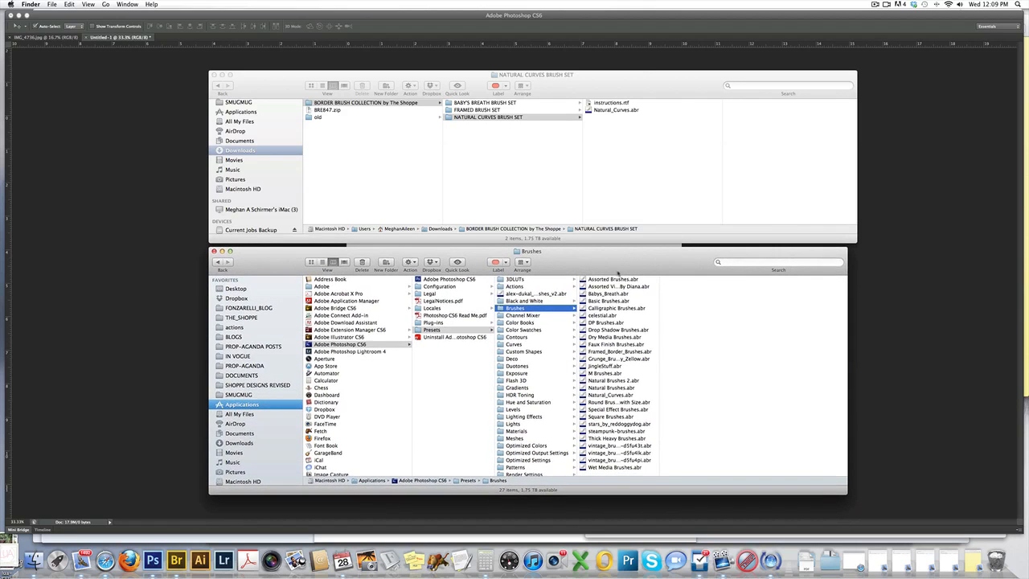
Copy Natural_Curves.abr from NATURAL CURVES BRUSH SET into the Photoshop Brushes folder.
click(607, 131)
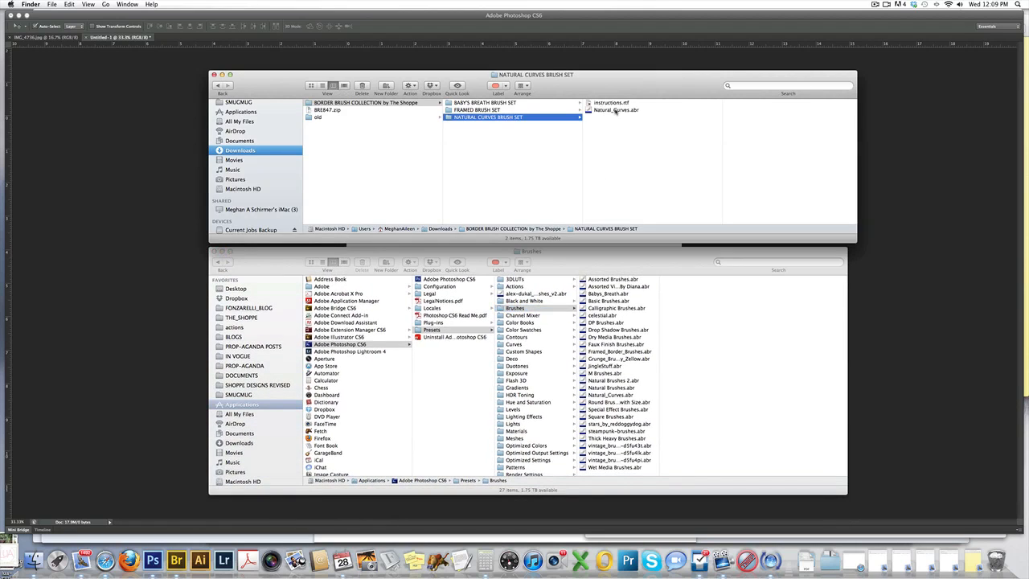
click(610, 111)
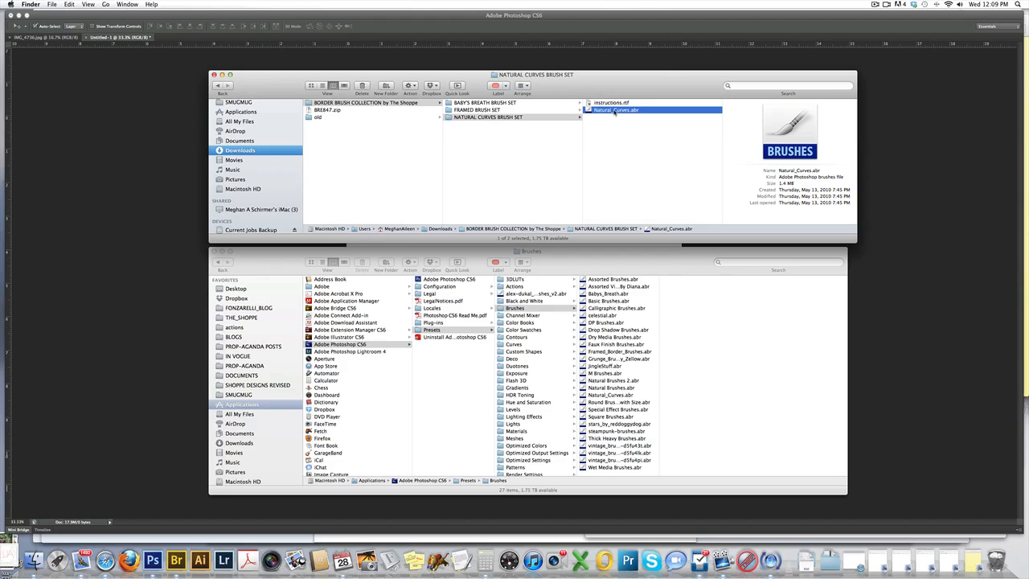
mouse_move(618, 112)
mouse_down()
mouse_move(661, 147)
mouse_move(658, 196)
mouse_move(620, 319)
mouse_up()
click(582, 174)
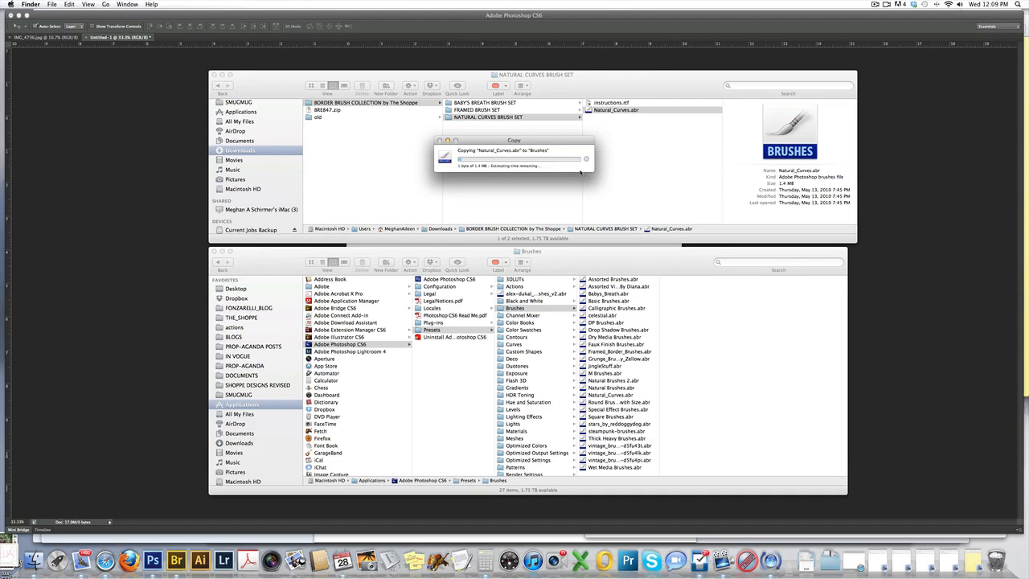
drag(586, 257, 585, 258)
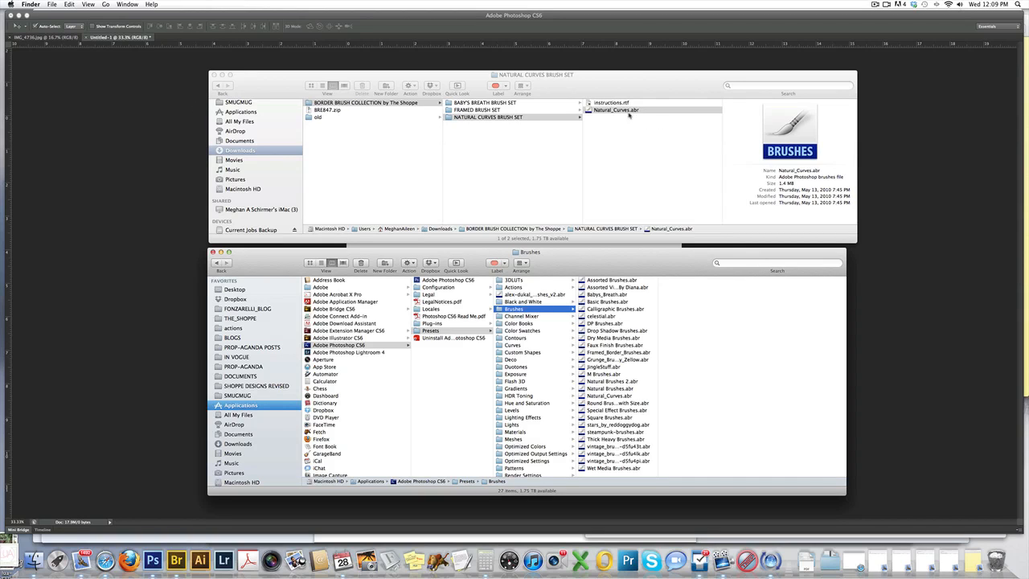
drag(613, 111, 616, 116)
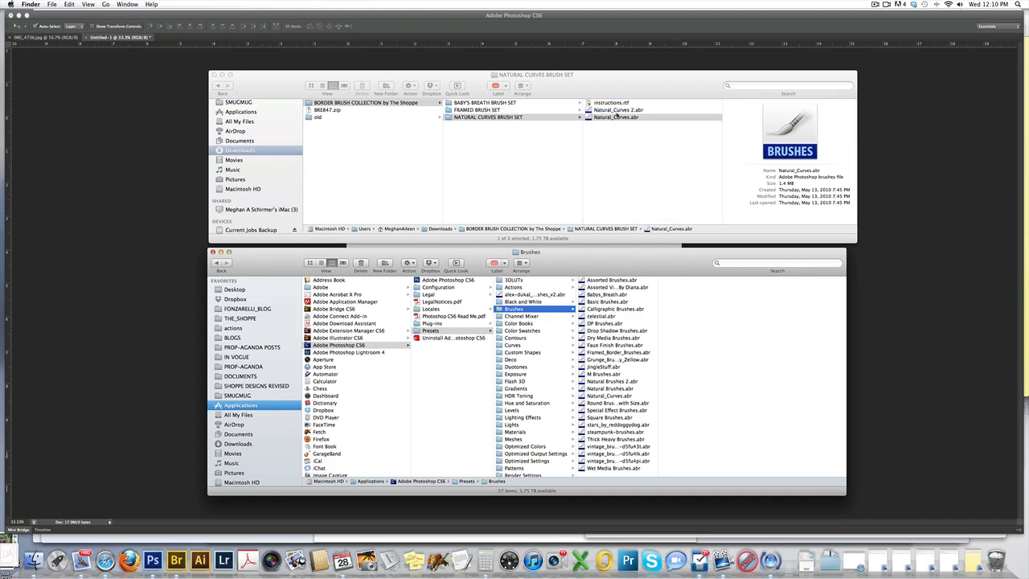
Copy Framed_Border_Brushes.abr from FRAMED BRUSH SET into the Photoshop Brushes folder.
click(478, 112)
click(503, 110)
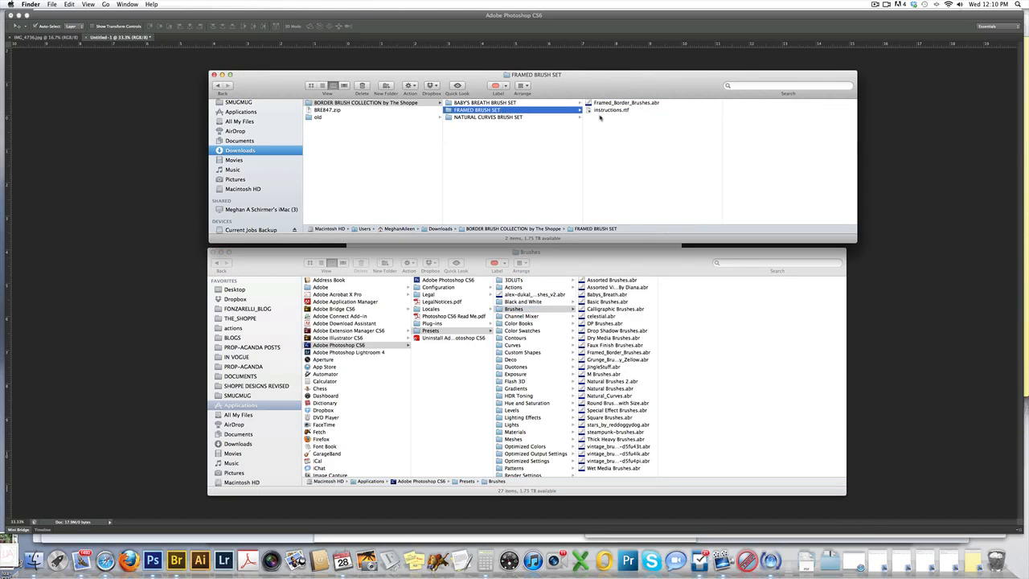
mouse_move(607, 104)
mouse_down()
mouse_move(659, 232)
mouse_move(619, 326)
mouse_up()
click(573, 173)
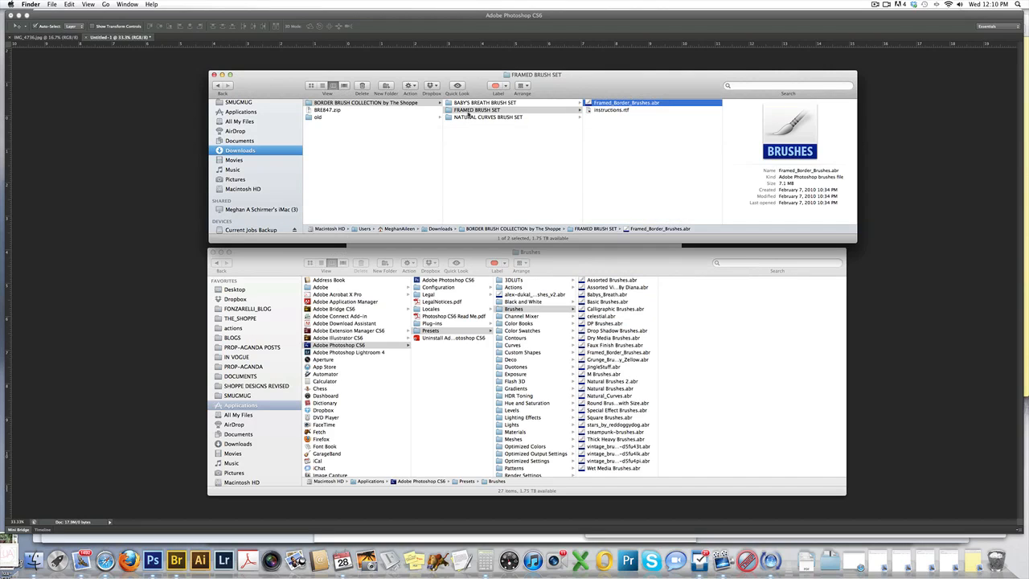
Copy Babys_Breath.abr from BABY'S BREATH BRUSH SET into the Photoshop Brushes folder.
click(496, 103)
drag(607, 103, 643, 311)
click(582, 176)
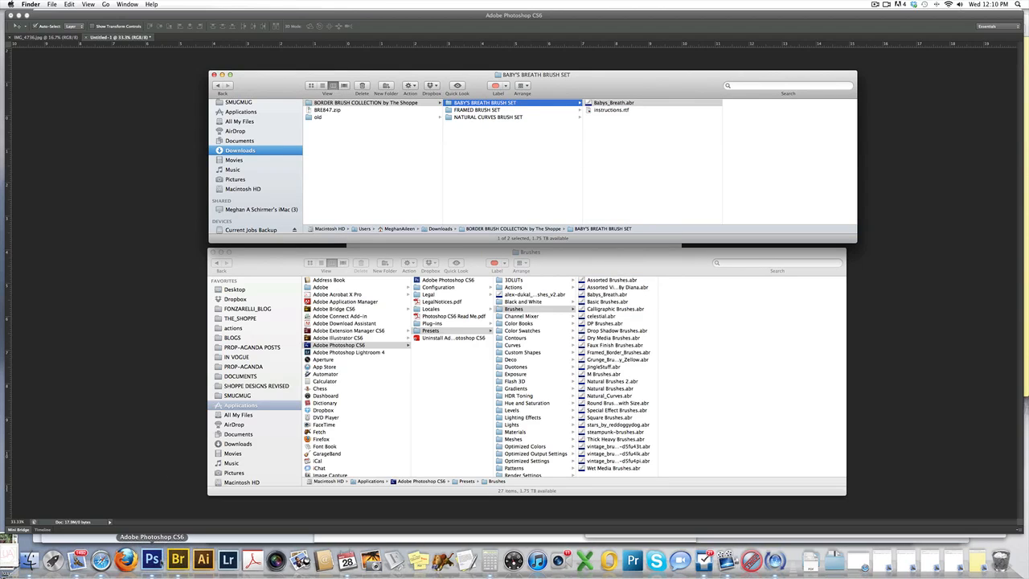
Switch to Photoshop, activate the Brush tool and open its brush preset picker.
click(153, 560)
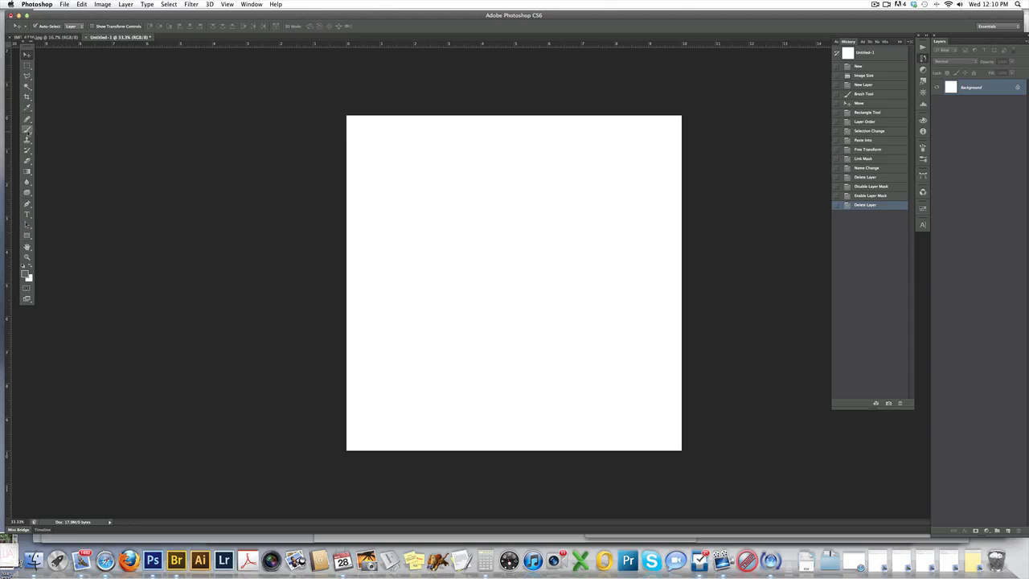
click(27, 128)
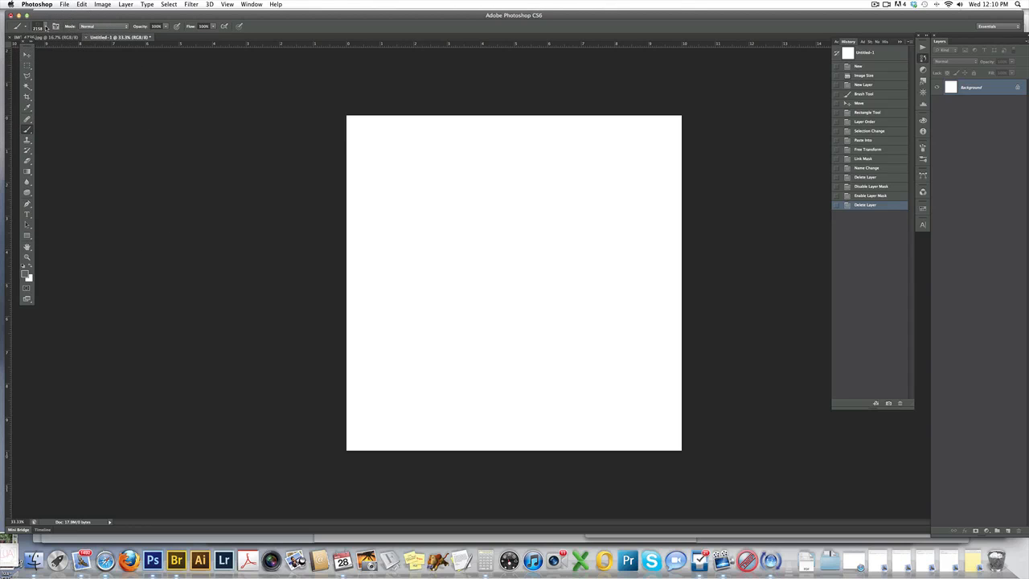
click(46, 28)
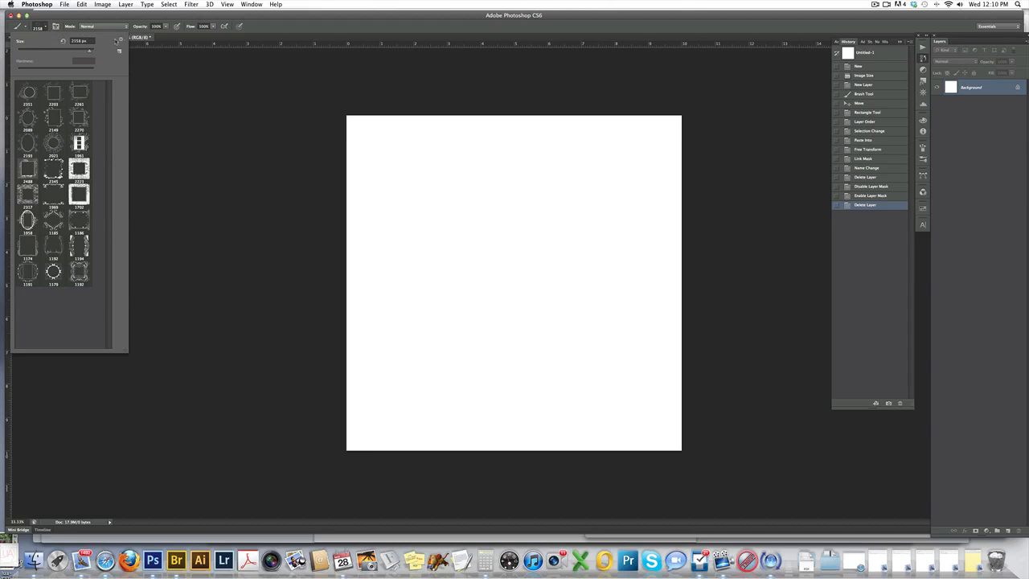
Load the Babys_Breath.abr brush set from the Brushes presets folder.
click(121, 39)
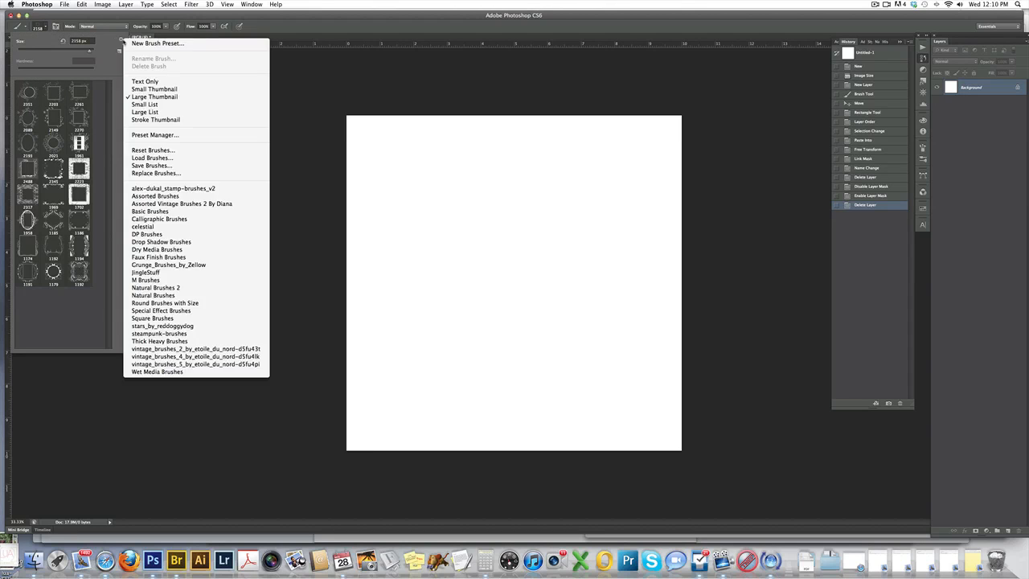
click(152, 158)
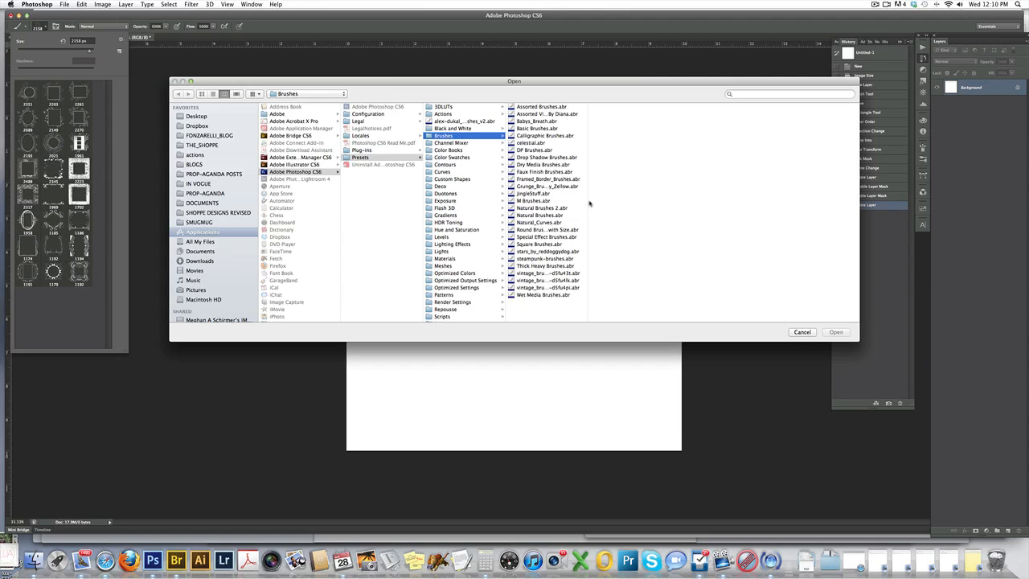
drag(587, 203, 641, 199)
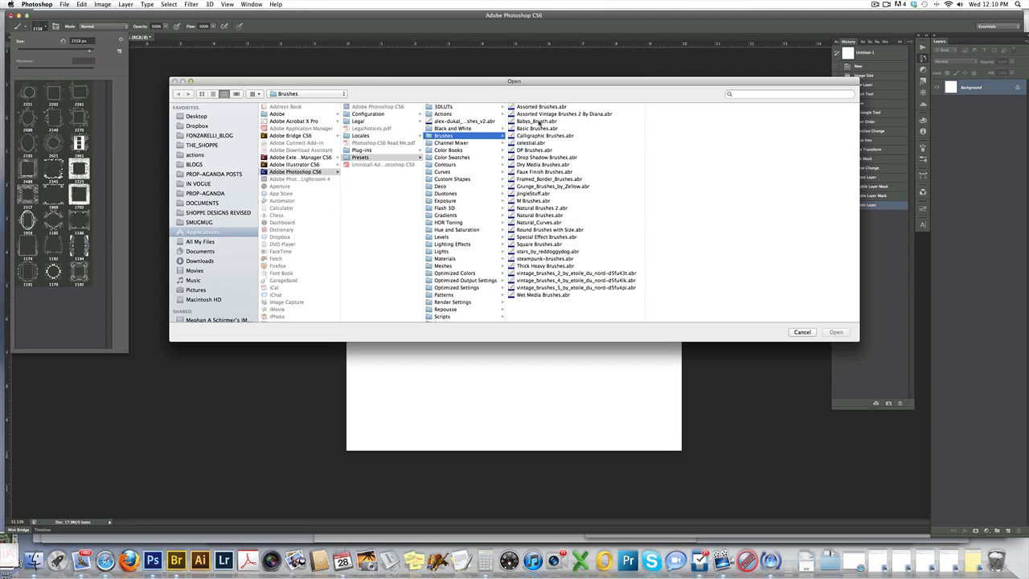
click(534, 121)
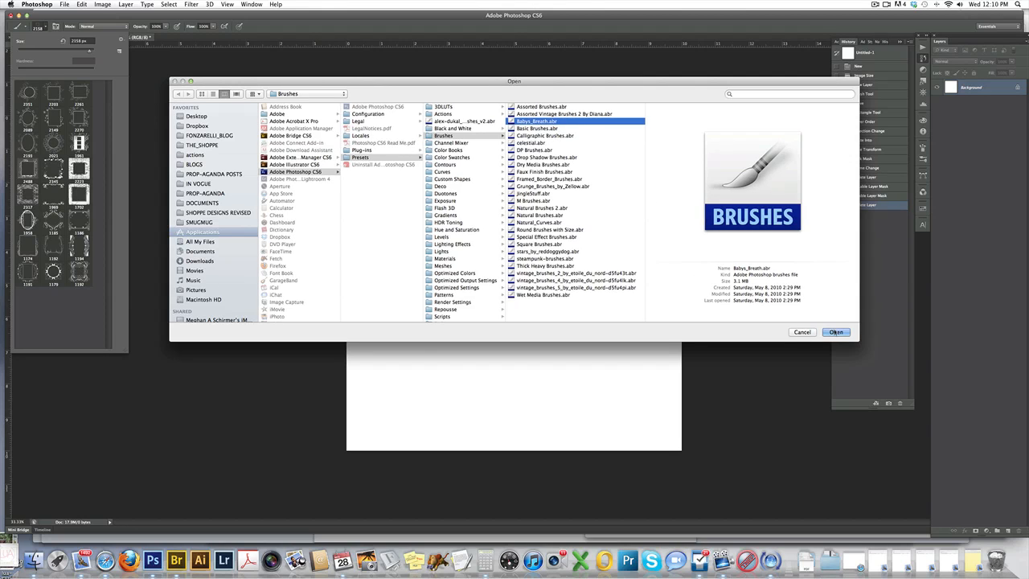
click(835, 331)
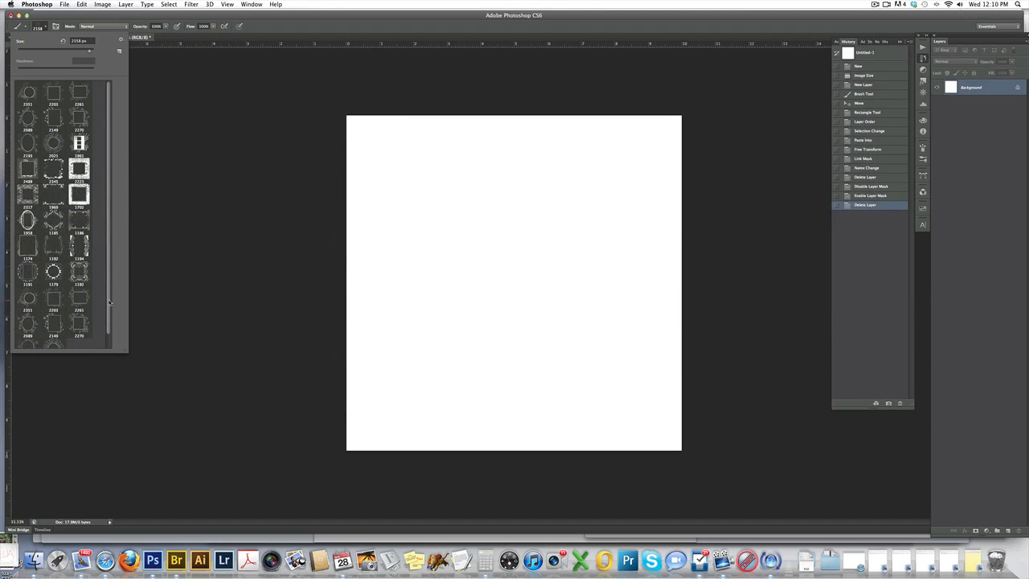
Browse the loaded brushes in the picker and select the 1961 px brush.
scroll(105, 330, down, 1)
scroll(109, 275, up, 1)
click(53, 119)
click(80, 143)
Load the celestial.abr brush set from the Brushes presets folder.
click(122, 39)
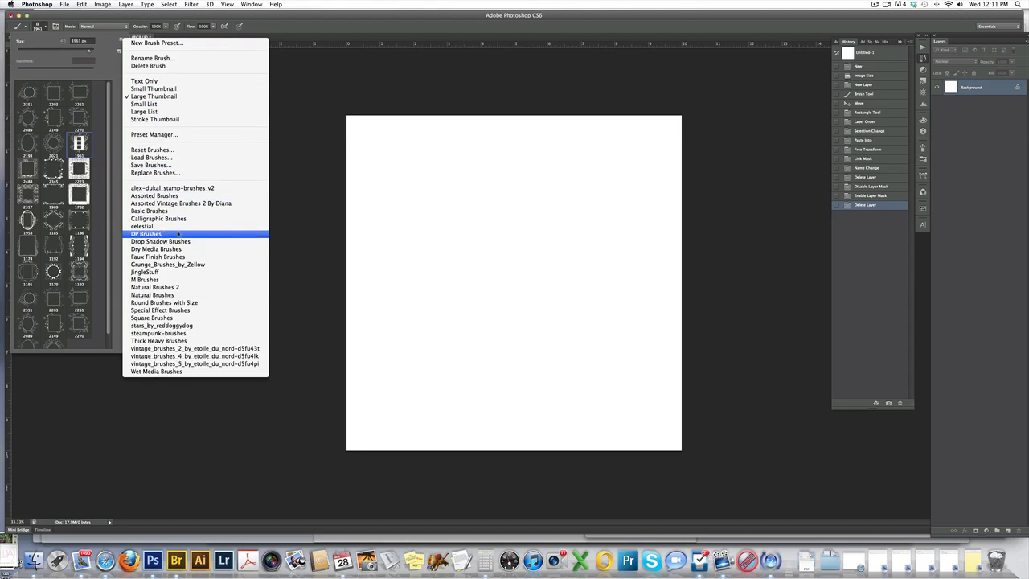
click(175, 158)
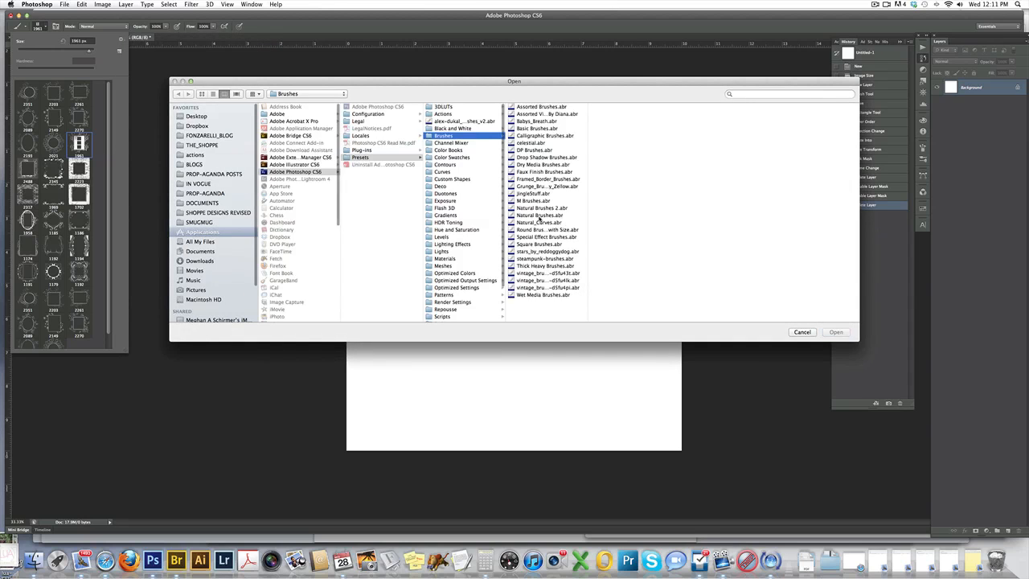
click(528, 141)
click(836, 332)
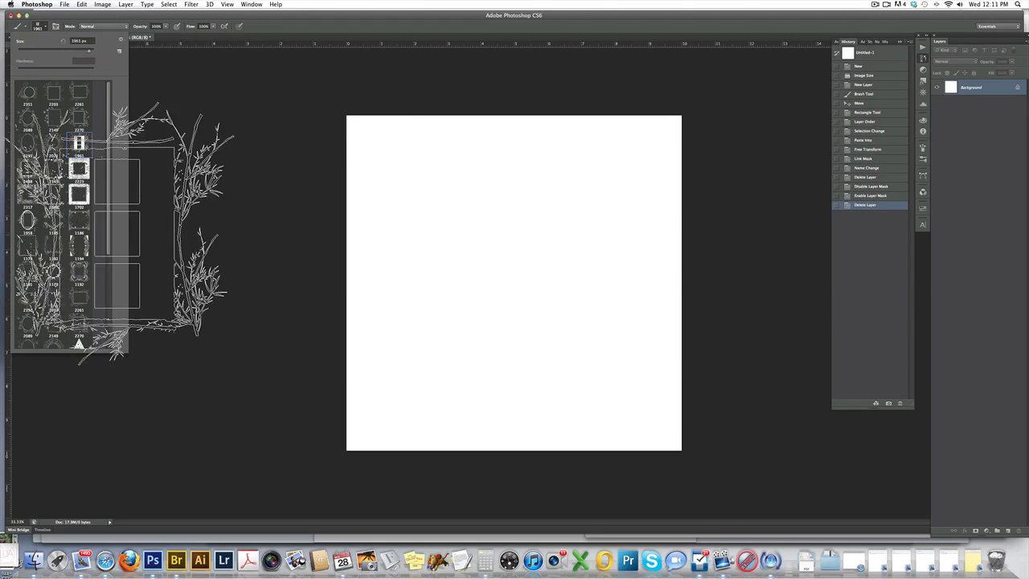
Select the 948 px triangular brush from the celestial set in the brush picker.
drag(110, 229, 112, 331)
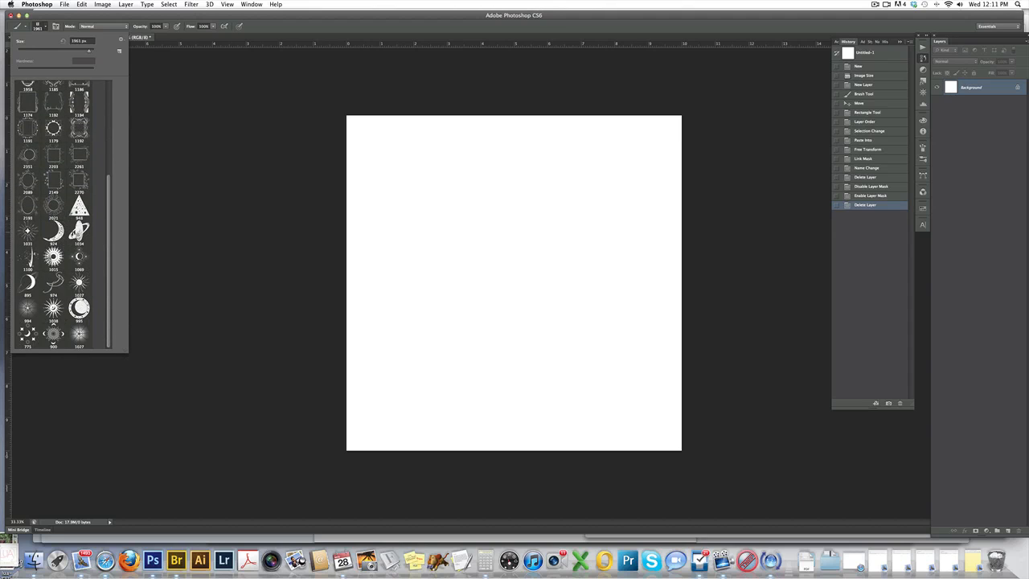
click(79, 207)
drag(108, 227, 122, 78)
Switch the brush picker to small thumbnails and back to large thumbnails.
click(124, 39)
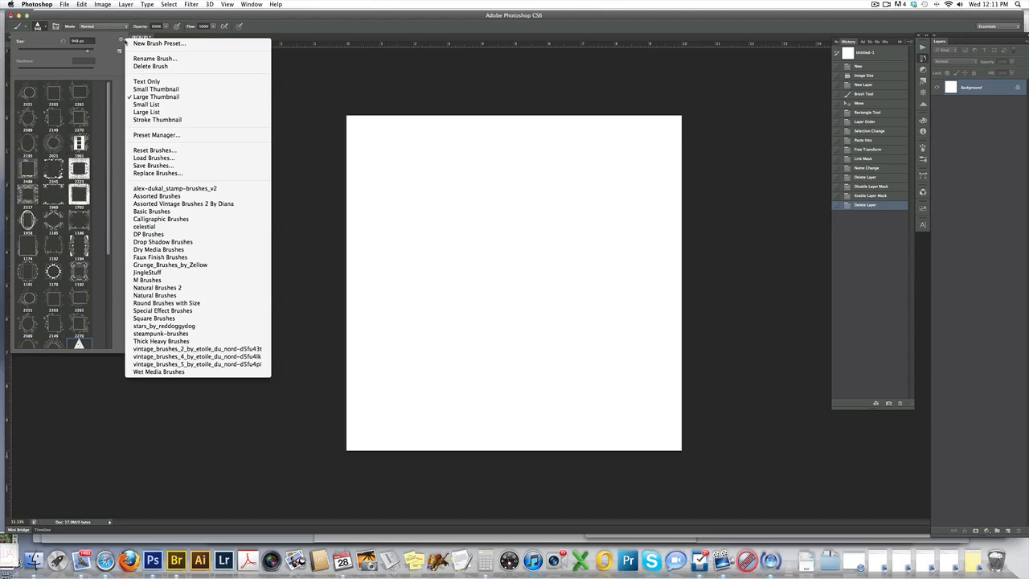
click(119, 50)
click(122, 39)
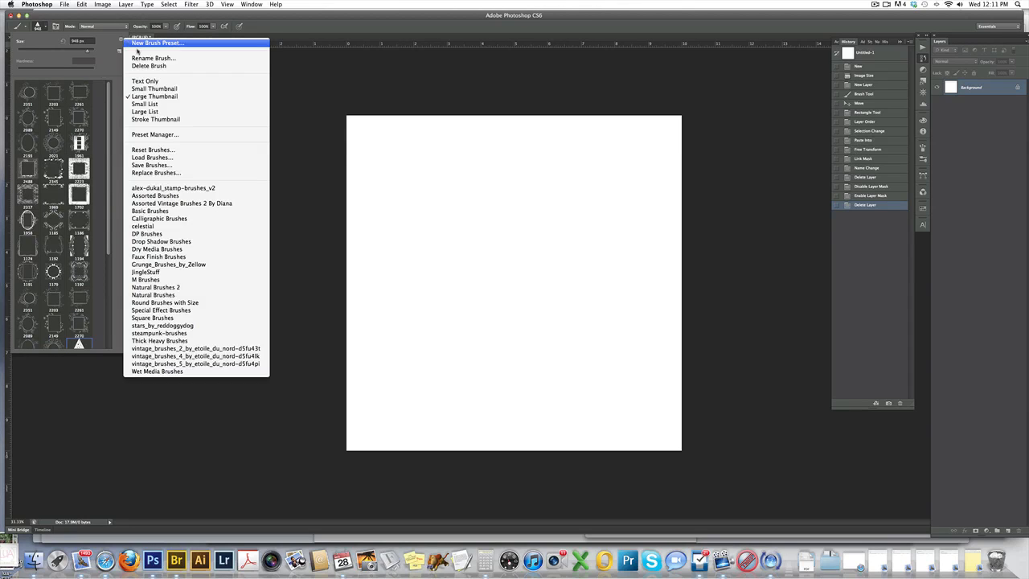
click(155, 90)
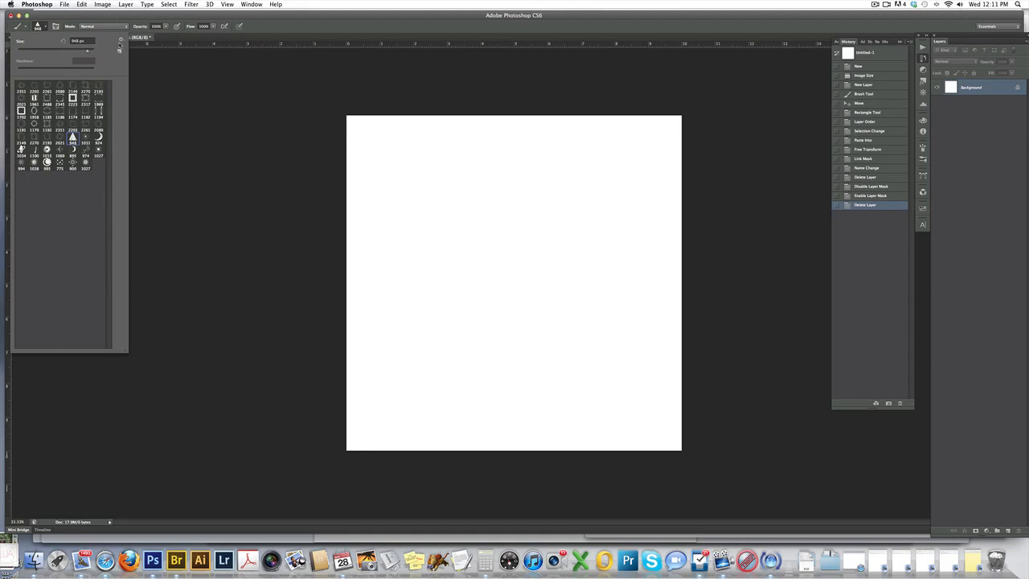
click(133, 39)
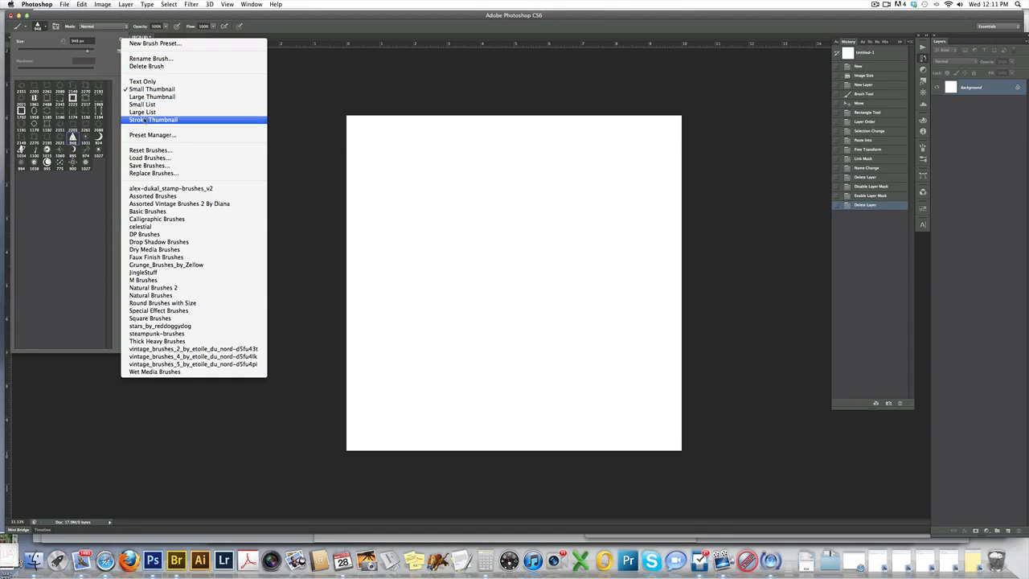
click(149, 96)
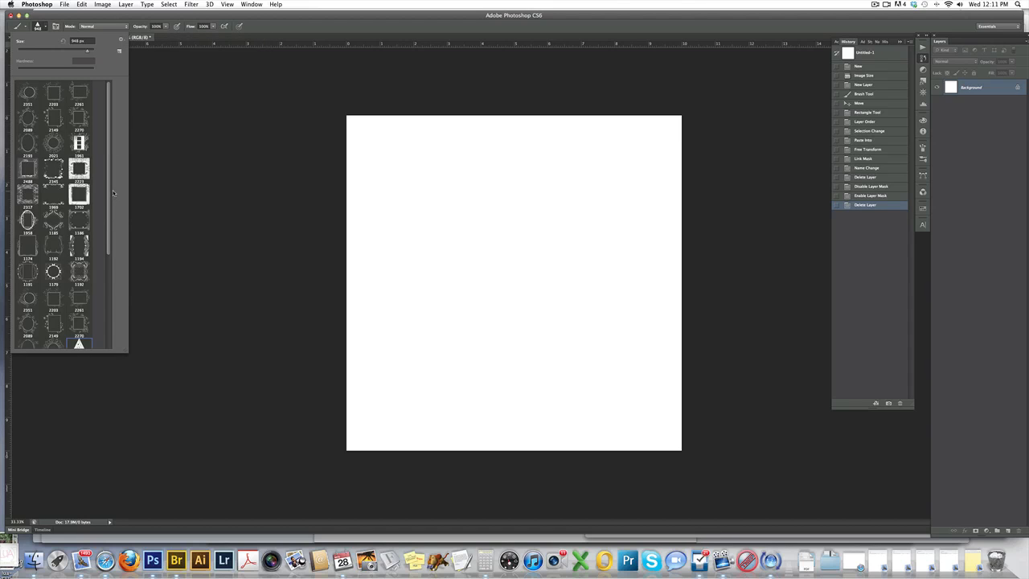
Choose the 2203 px square branch-frame brush and set its size to about 2395 px.
click(54, 96)
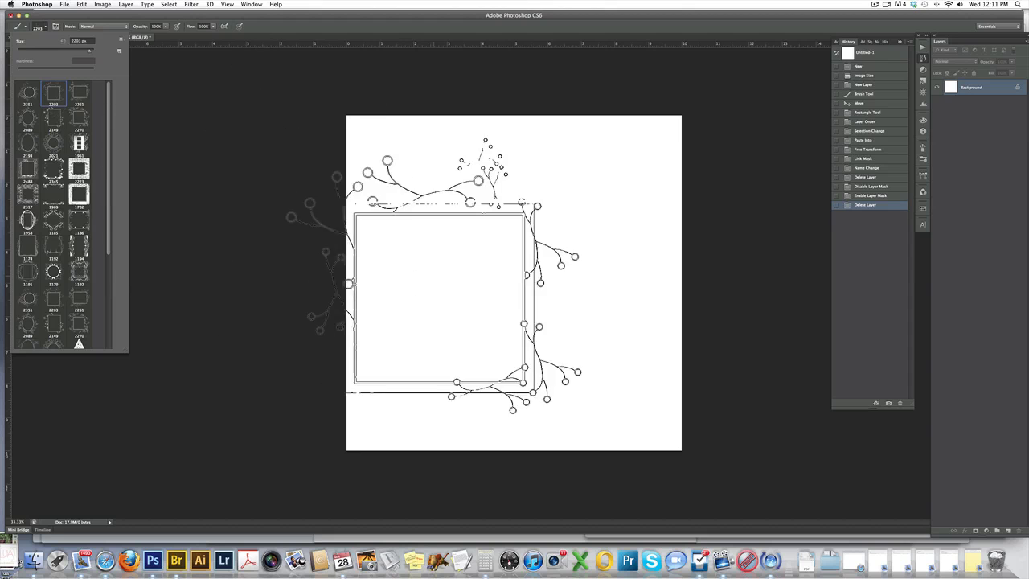
click(53, 145)
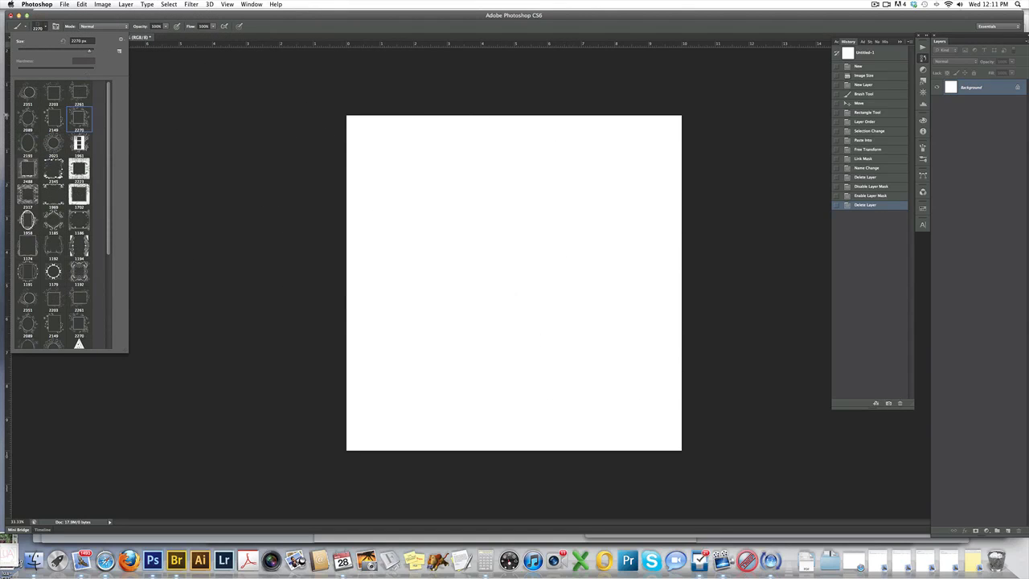
click(53, 94)
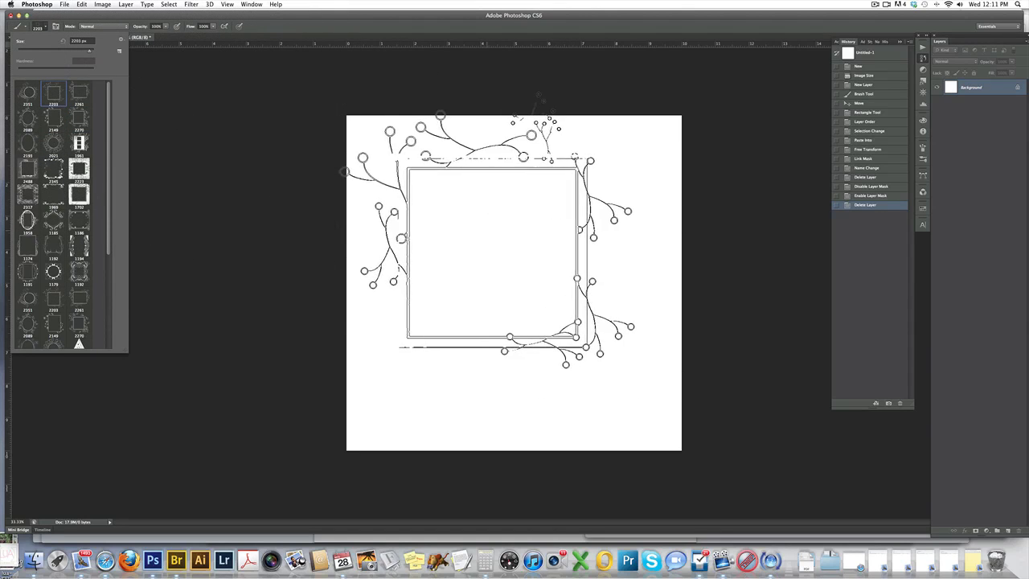
drag(89, 52, 74, 52)
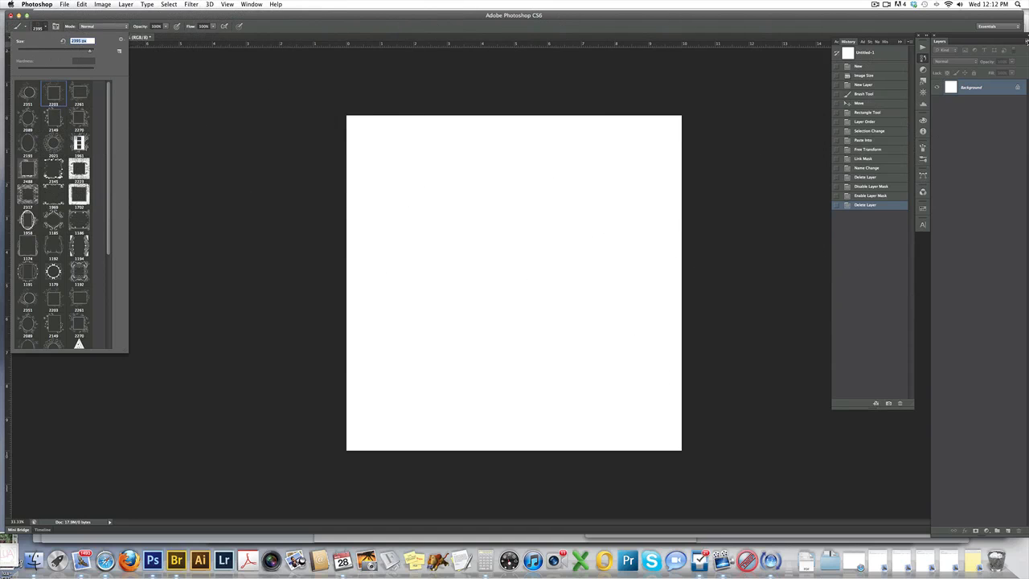
Create a new layer above the Background with the default name and settings.
click(1025, 40)
click(984, 44)
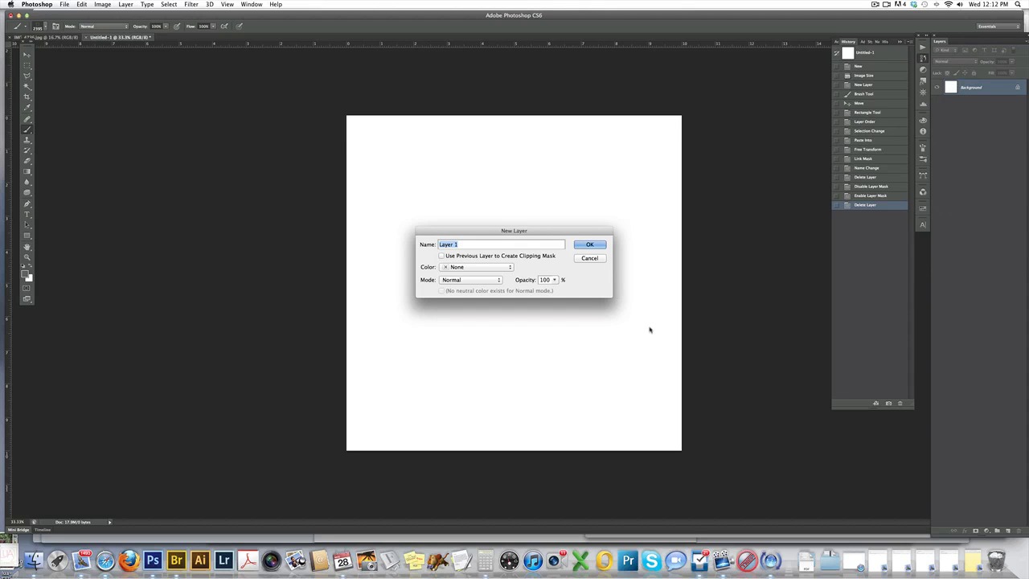
click(589, 245)
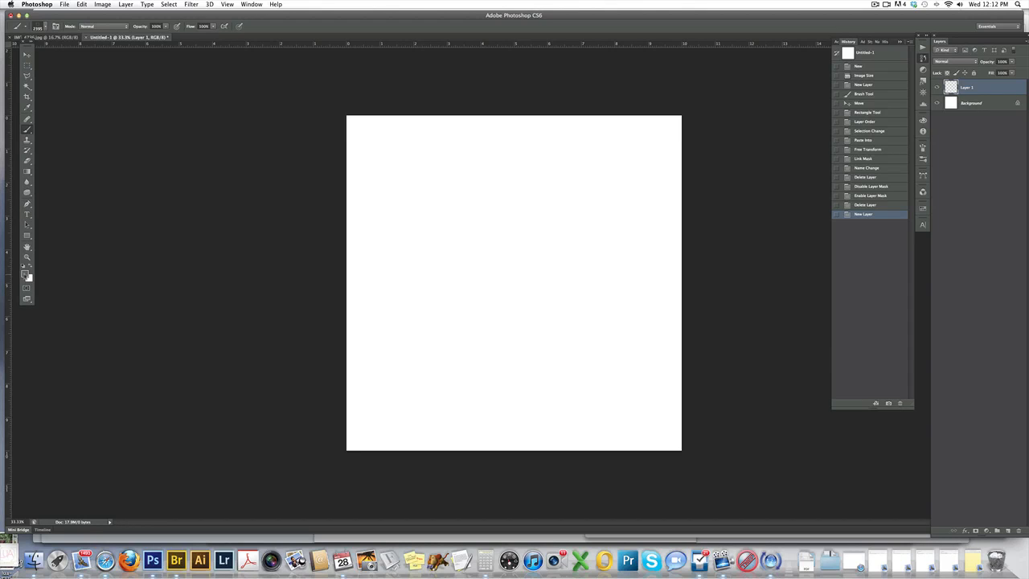
Try orange and tan (ceab8a) as the foreground color in the Color Picker.
click(24, 275)
click(823, 218)
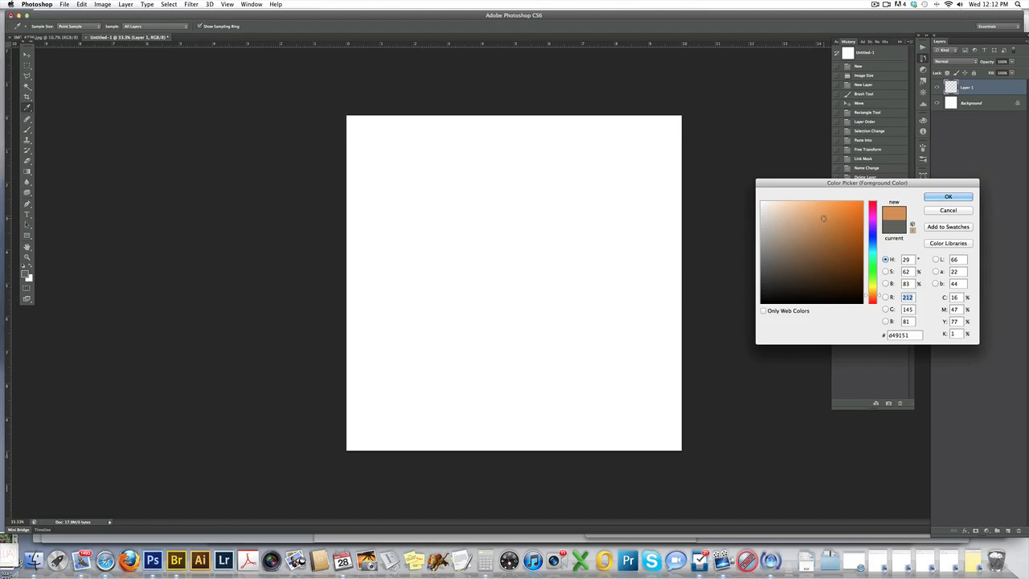
click(794, 220)
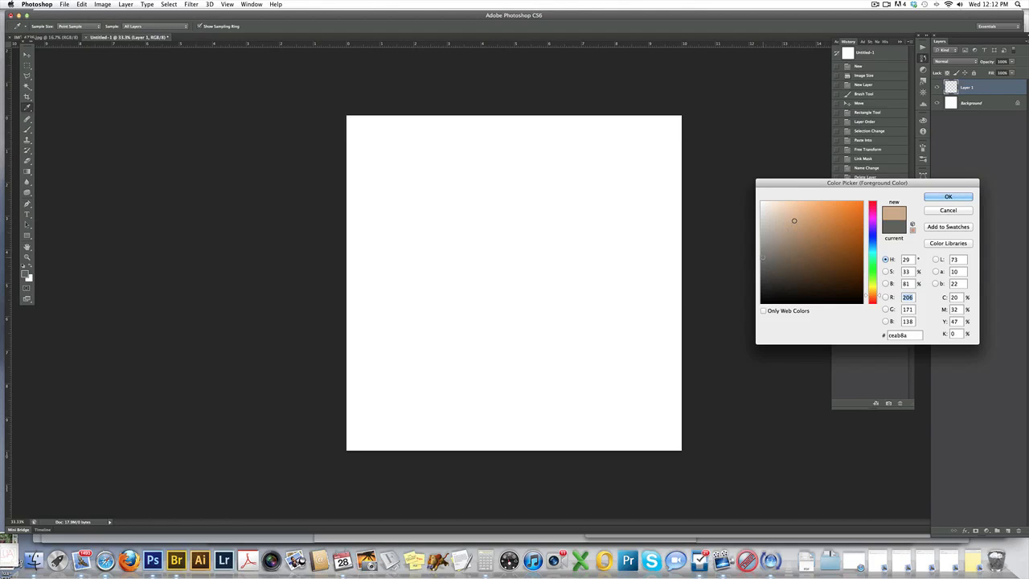
click(942, 199)
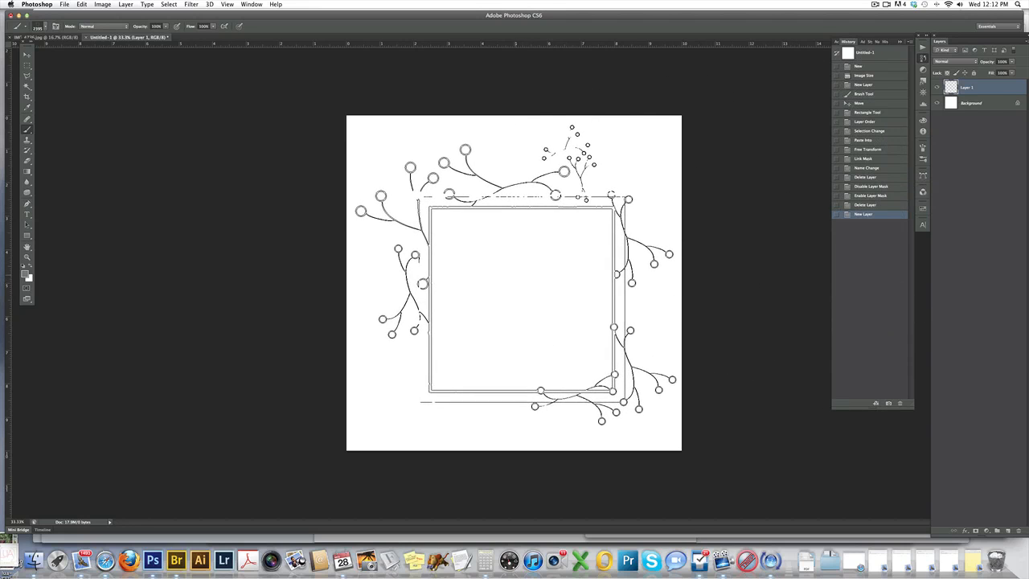
Stamp the square branch frame once on Layer 1 and shift it slightly left on the canvas.
click(513, 274)
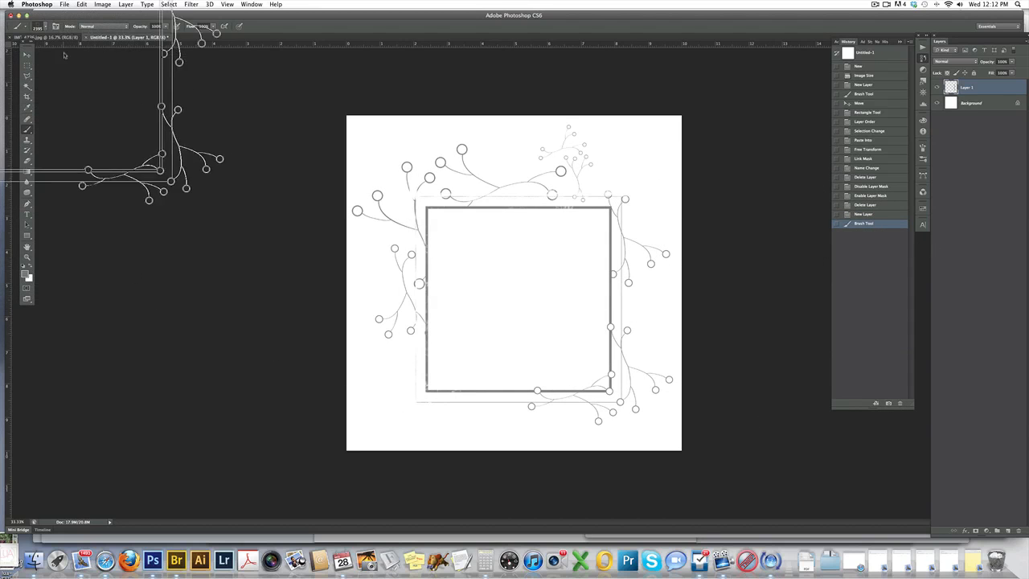
key(v)
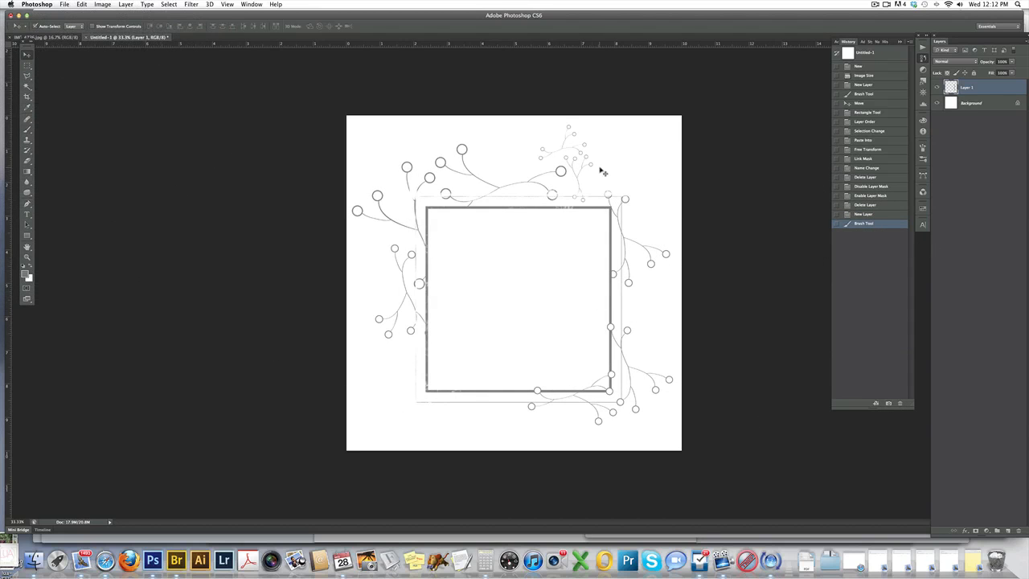
mouse_move(611, 210)
mouse_down()
mouse_move(579, 196)
mouse_move(644, 244)
mouse_move(582, 179)
mouse_move(598, 196)
mouse_up()
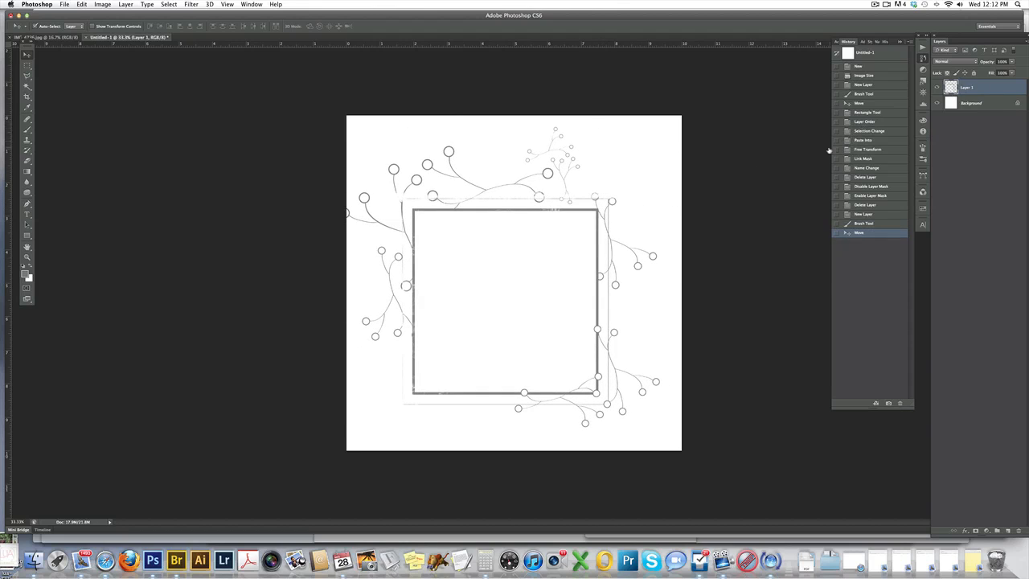
Scale the stamped frame down to about 86% with Free Transform and reposition it nearer the canvas center.
key(super+t)
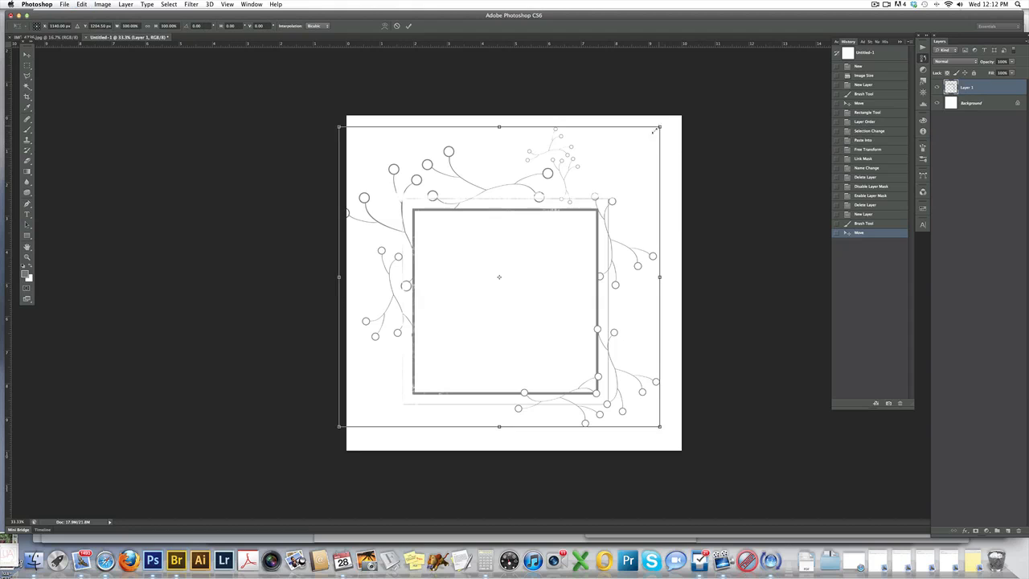
drag(654, 131, 638, 147)
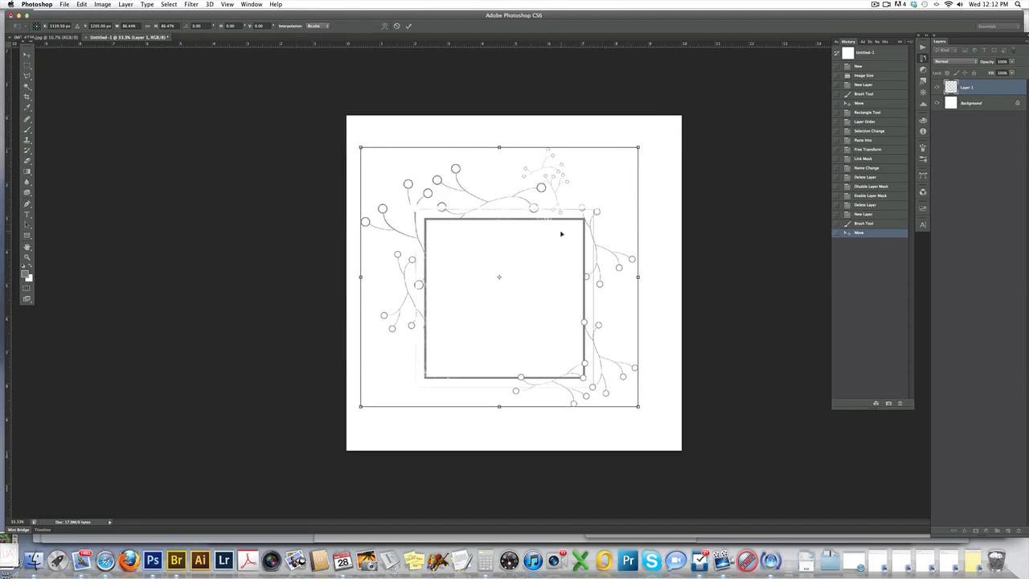
drag(561, 234, 594, 218)
key(Return)
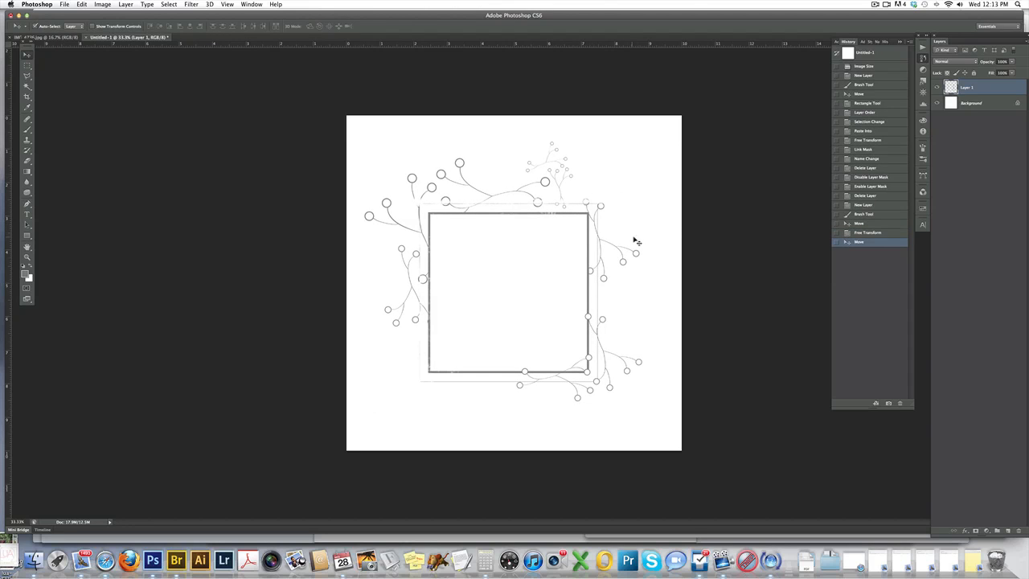
Shrink the frame toward the canvas's upper-left corner with Free Transform.
key(super+t)
drag(642, 400, 555, 315)
key(Return)
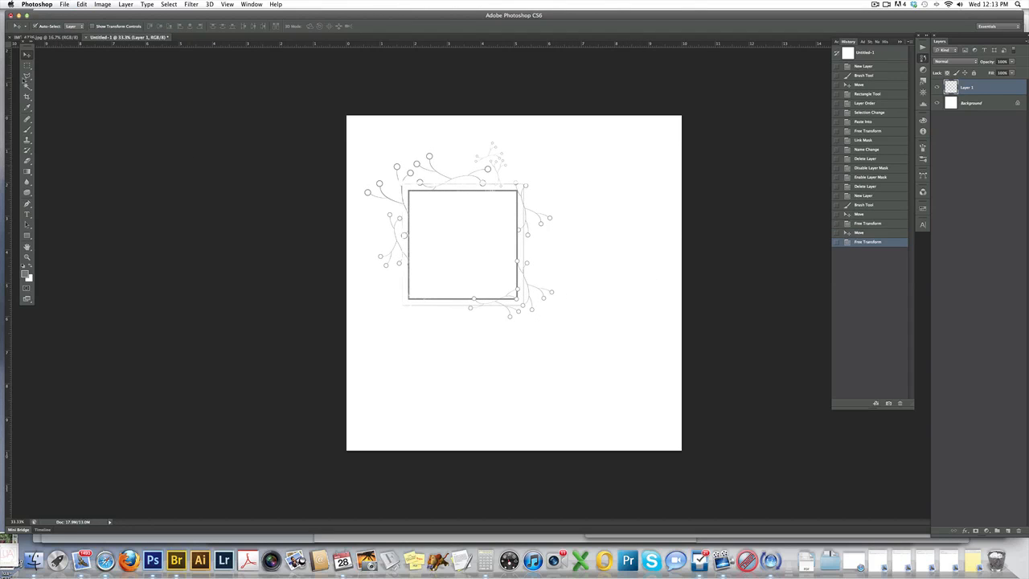
Choose the 2021 px circular floral brush for the Brush tool and reduce its size to about 447 px.
click(28, 131)
click(45, 27)
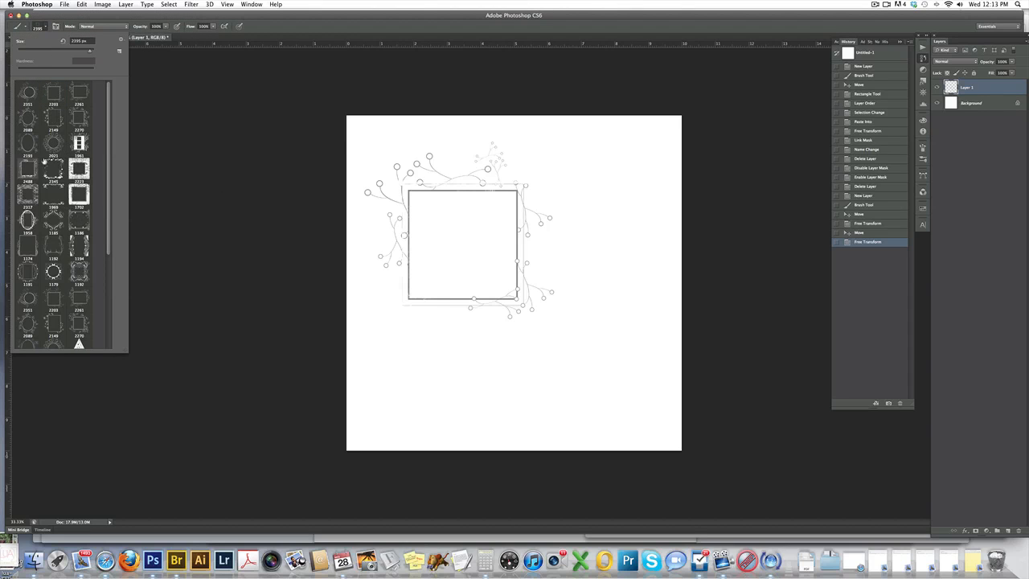
click(53, 142)
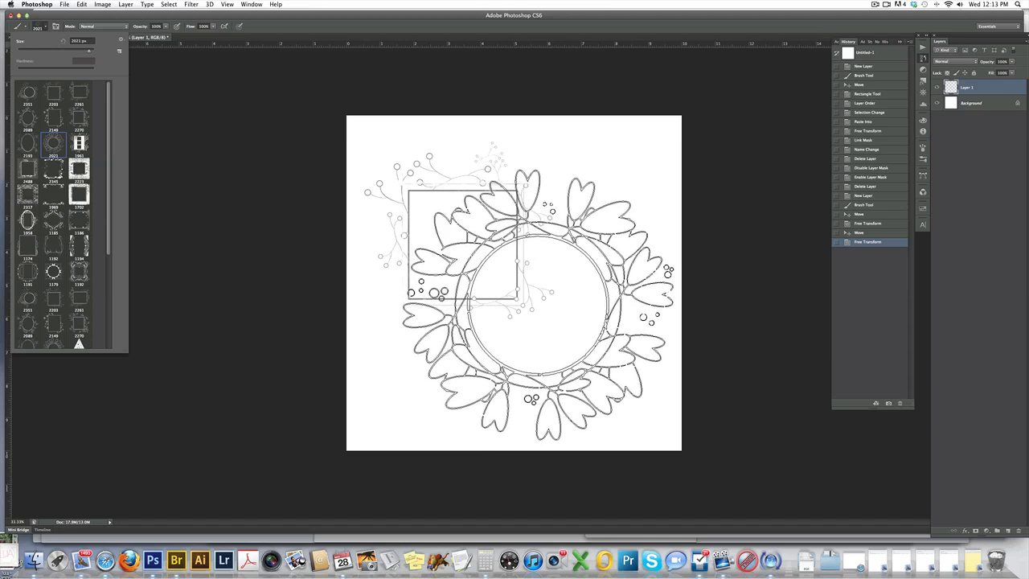
drag(89, 49, 87, 52)
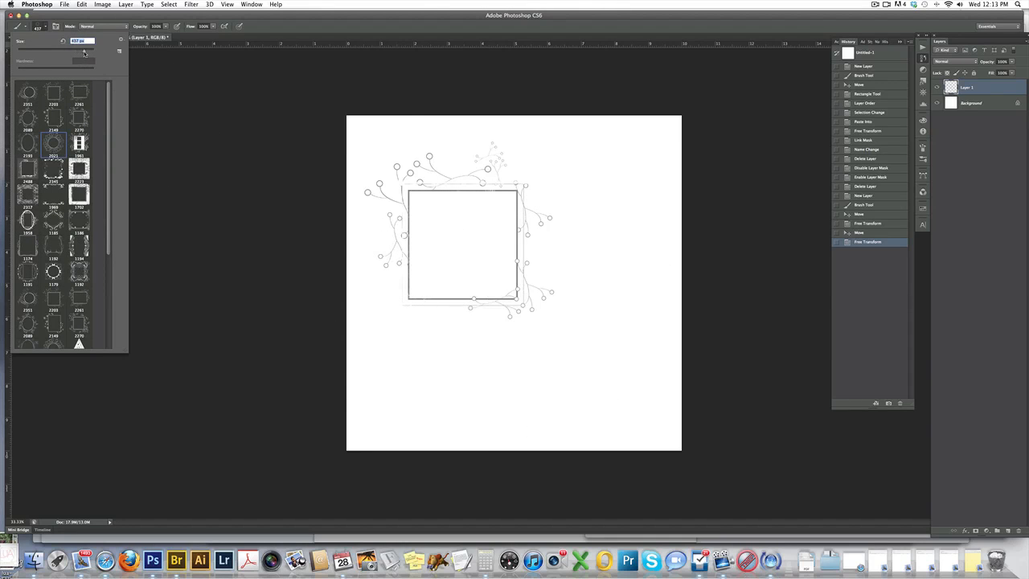
Stamp five small floral rings around the frame, and revert the document to the history state before the last Free Transform.
click(607, 342)
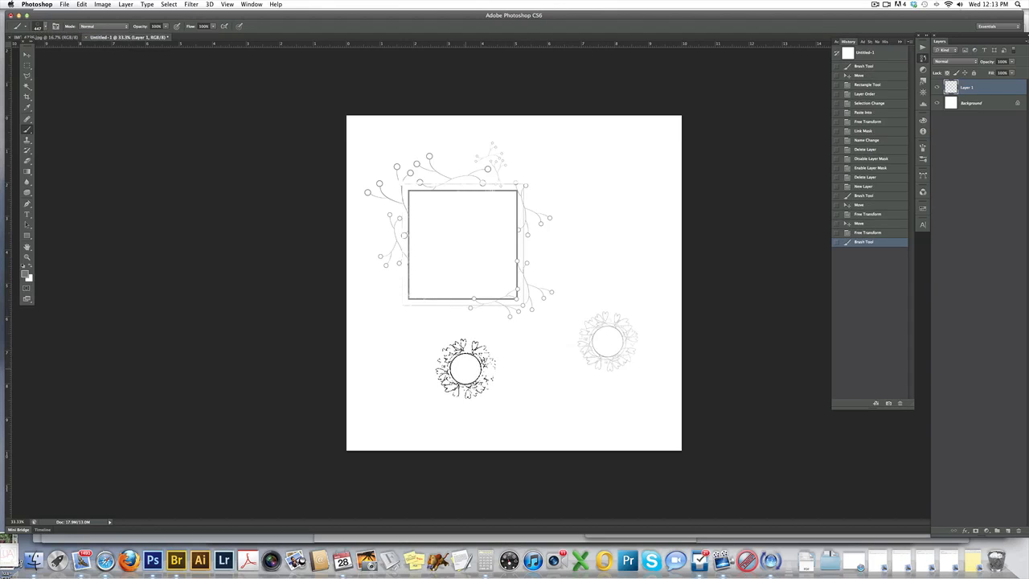
click(465, 368)
click(587, 196)
click(649, 243)
click(592, 265)
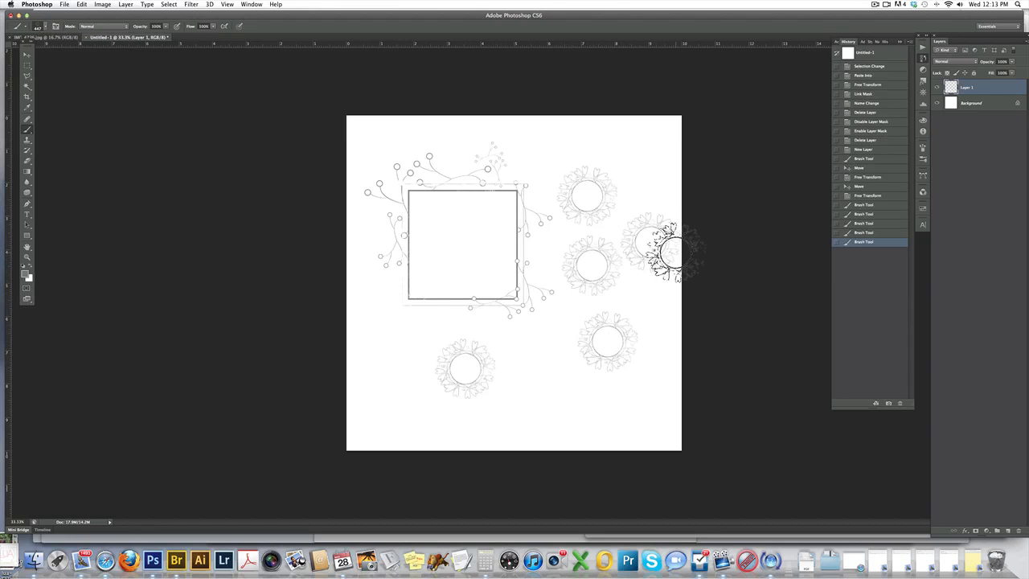
click(866, 196)
click(870, 186)
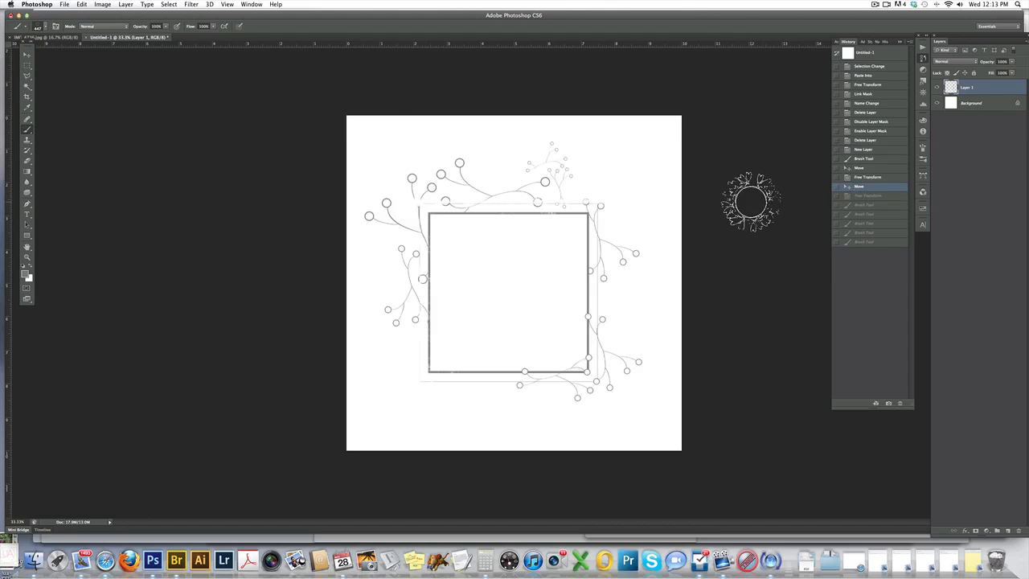
Move the branch frame slightly up and to the right to center it on the canvas.
click(26, 54)
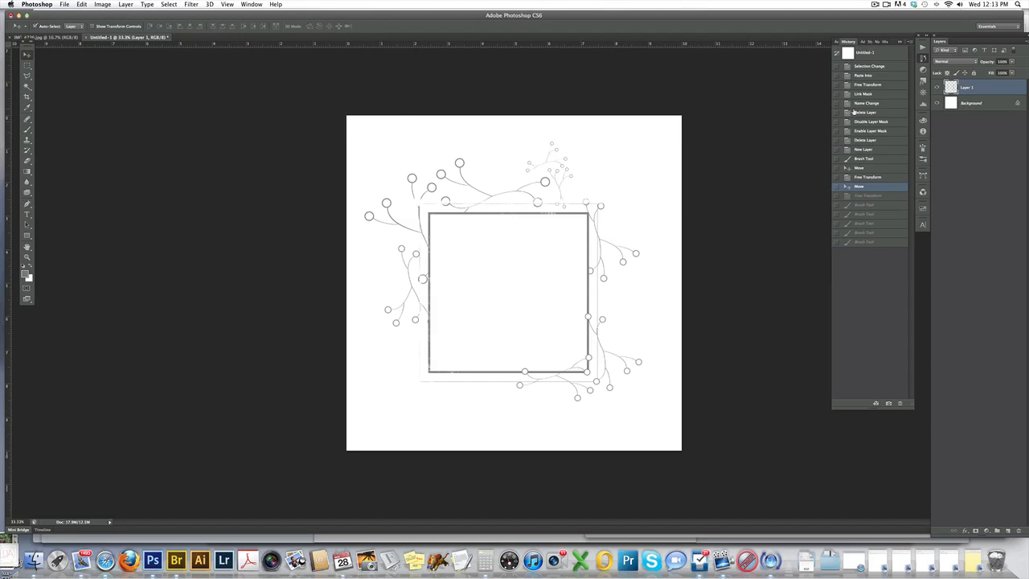
drag(588, 214, 594, 210)
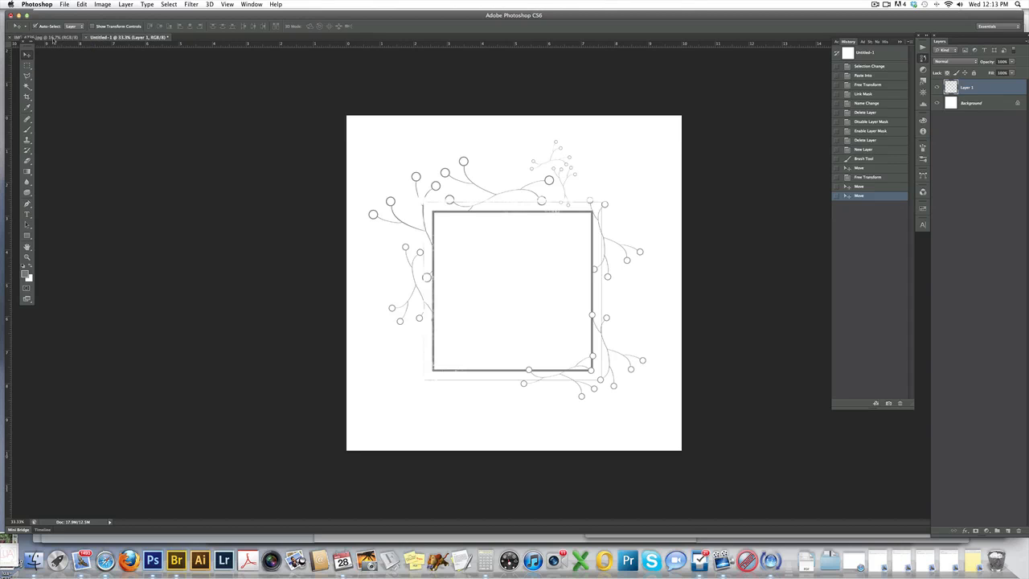
Select the entire canvas of the open toddler photo and return to the Untitled-1 frame document.
click(49, 37)
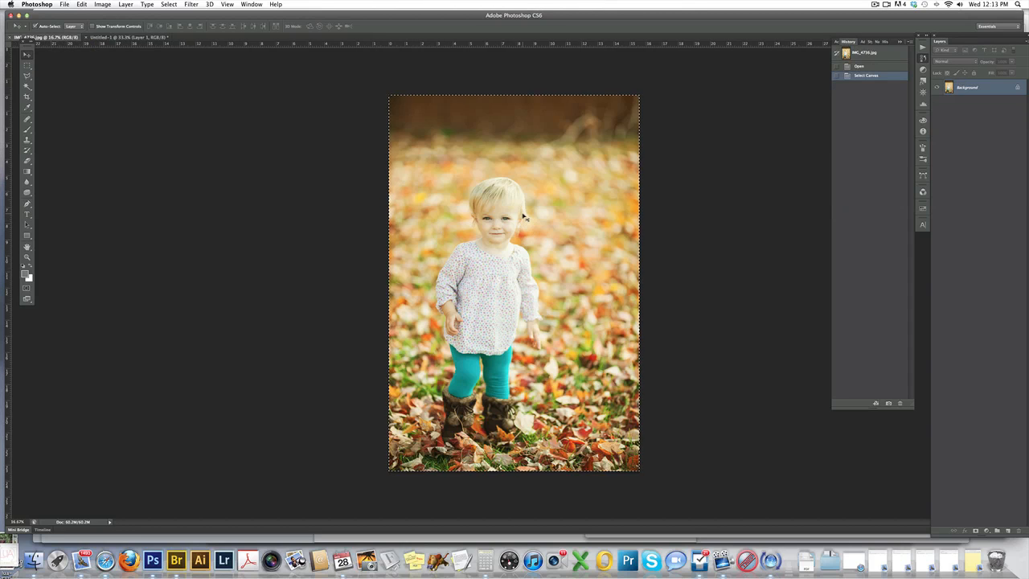
key(super+a)
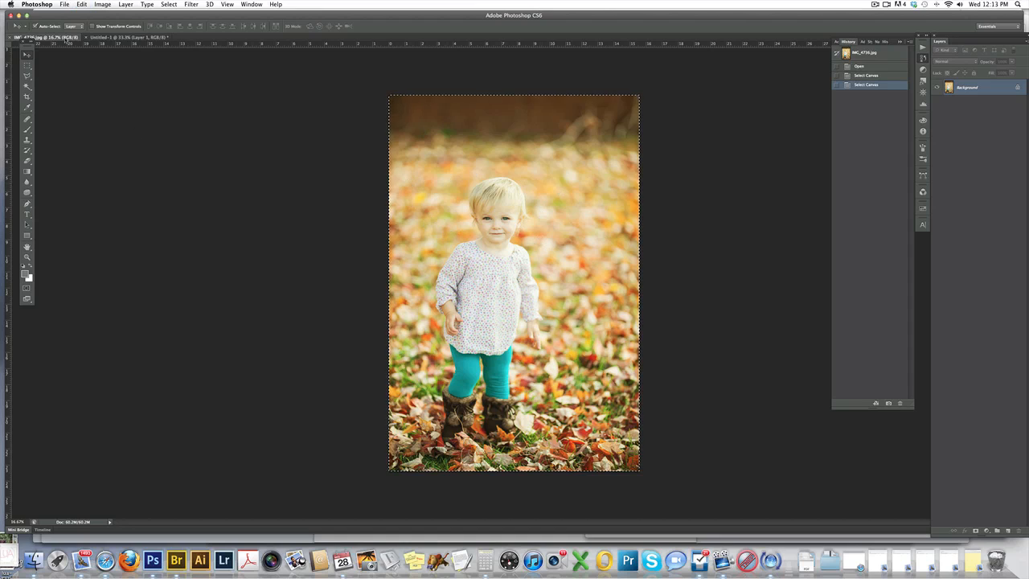
click(118, 37)
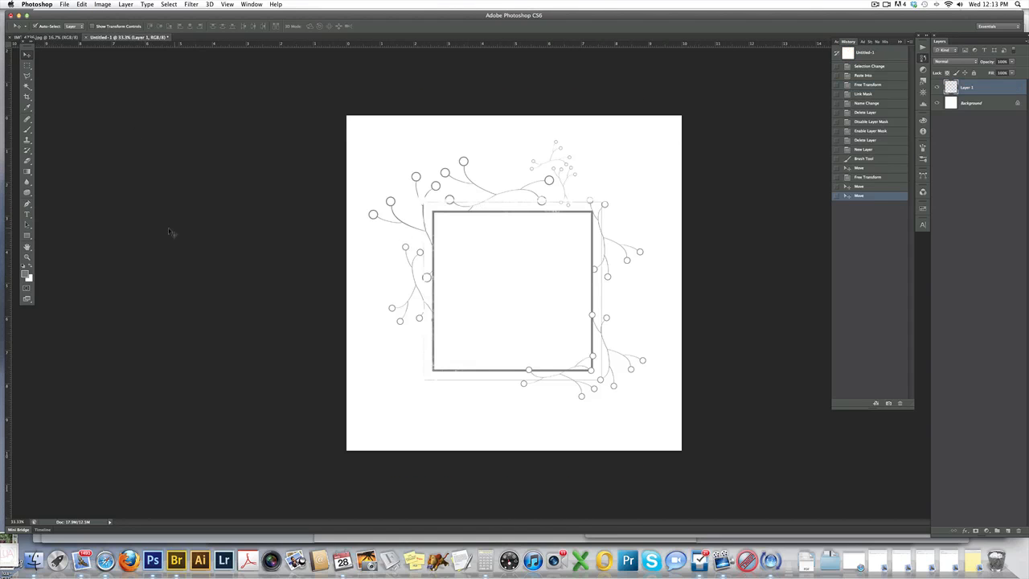
Draw a filled rectangle shape about 1180 px square covering the inside of the branch frame, and switch to the Move tool.
click(26, 235)
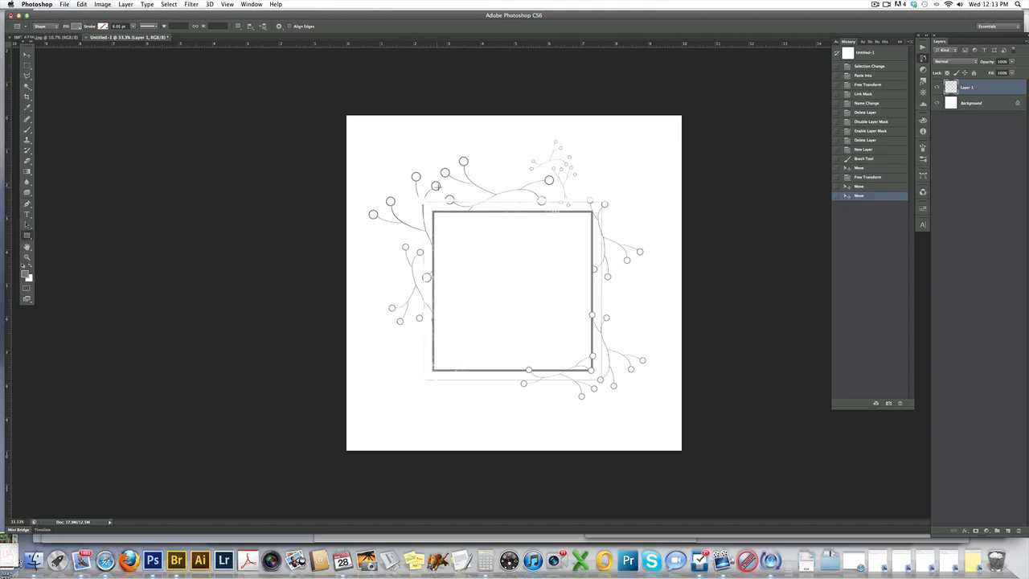
drag(432, 212, 593, 369)
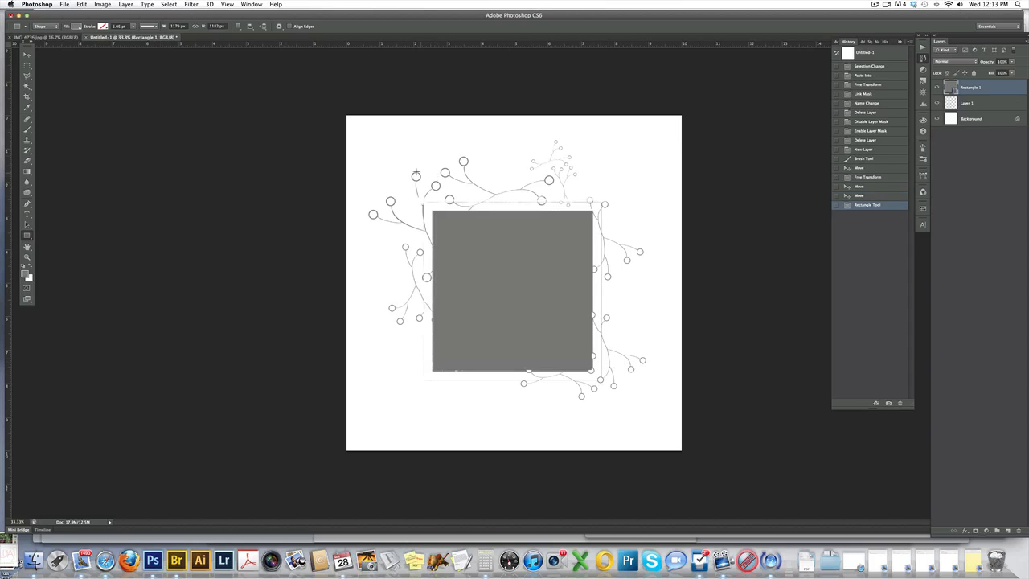
key(v)
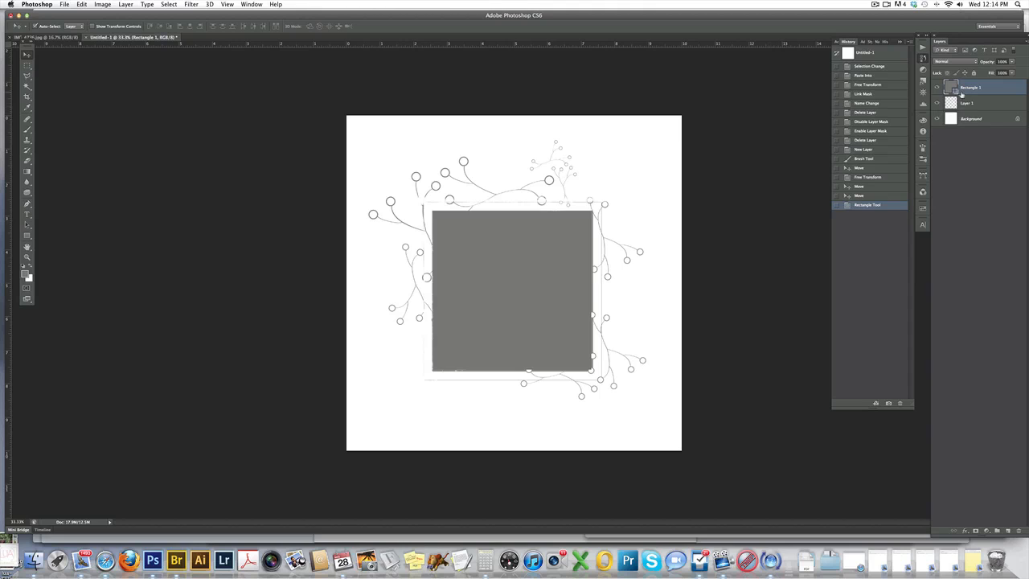
Place the rectangle layer beneath the branch frame layer and rename the branch layer "frame".
drag(972, 90, 976, 107)
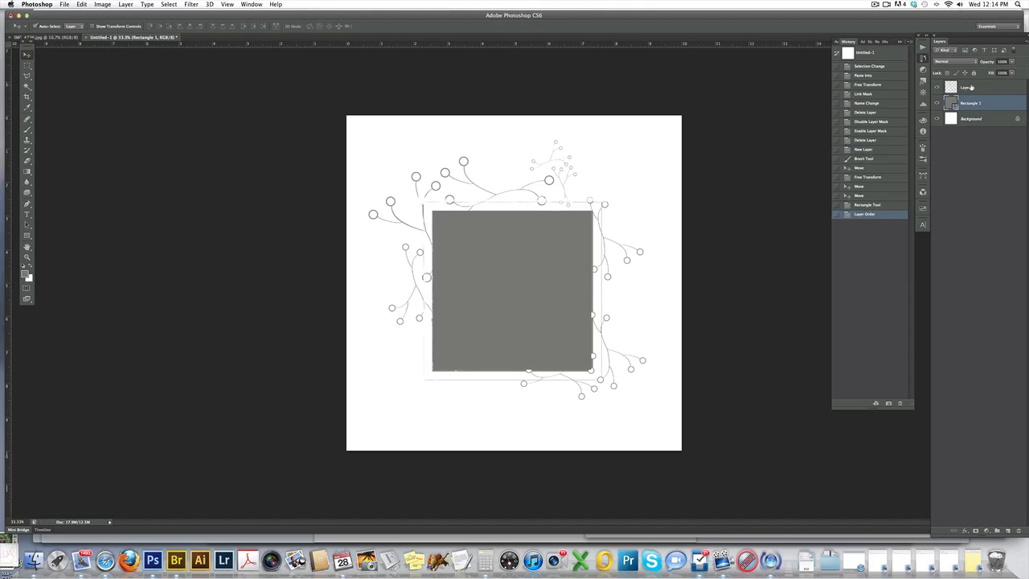
double_click(967, 88)
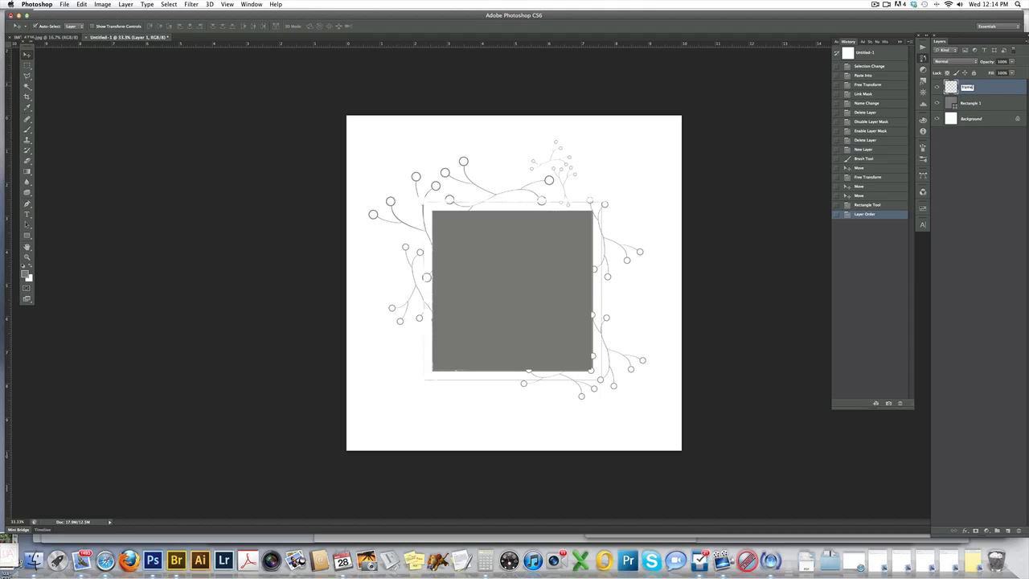
key(Return)
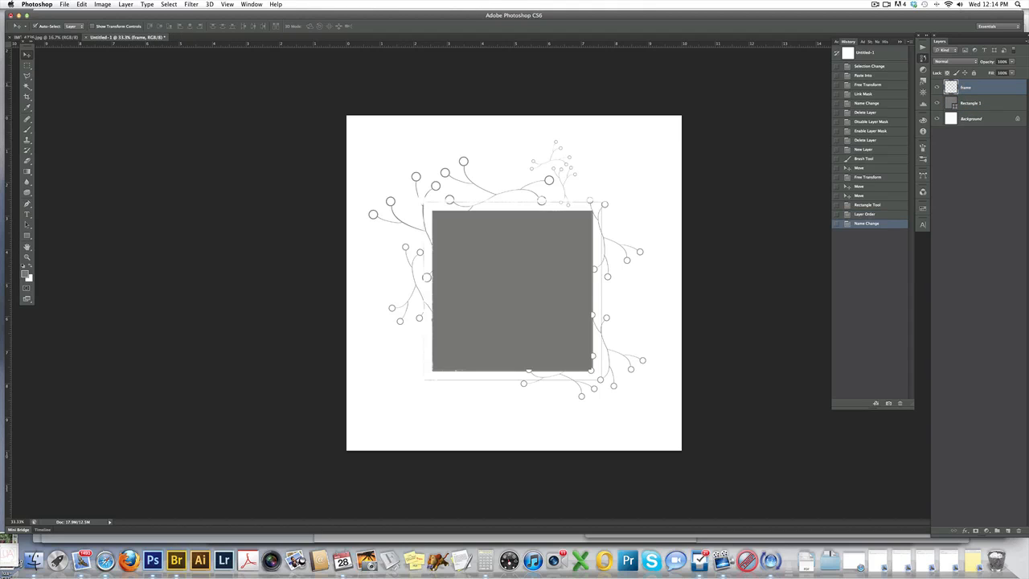
Load the rectangle shape's outline as a selection and paste the copied toddler photo into it.
click(969, 104)
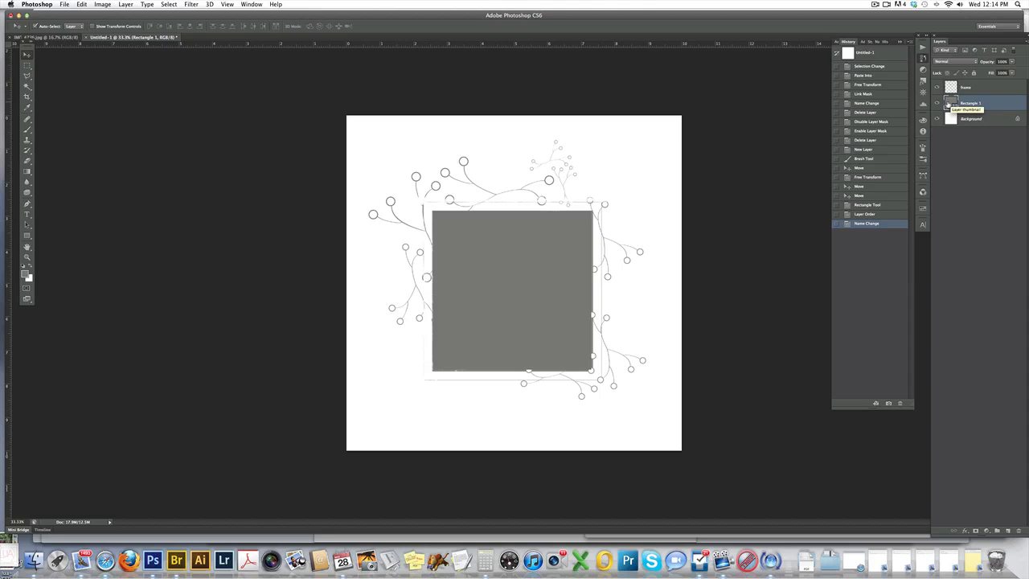
super+click(950, 104)
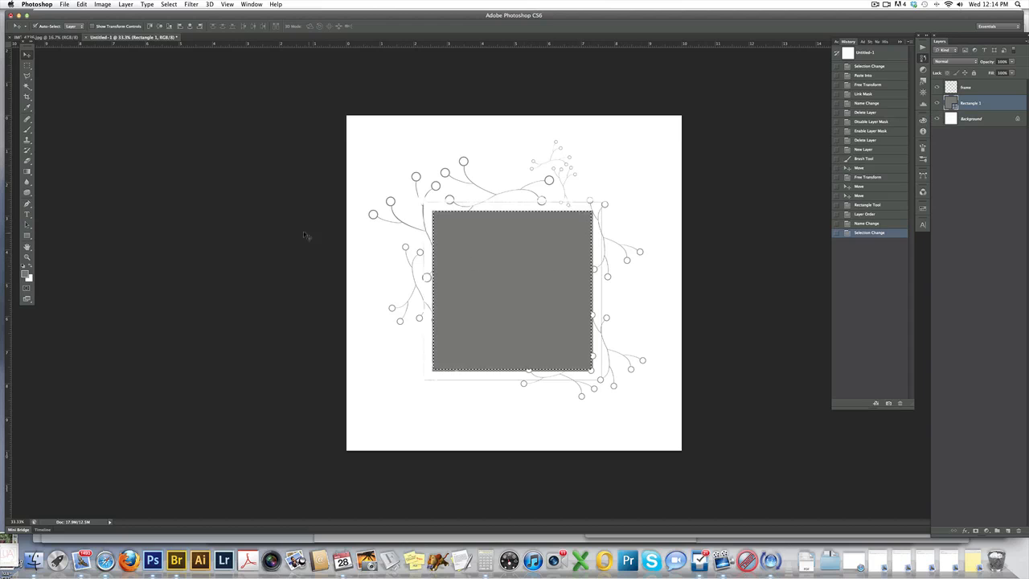
click(86, 4)
mouse_move(150, 92)
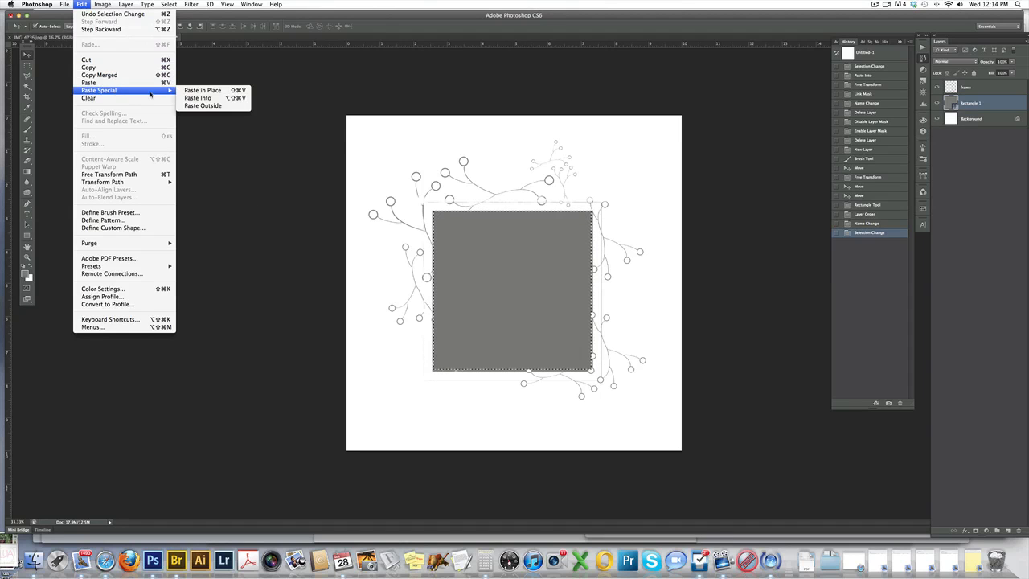
click(198, 98)
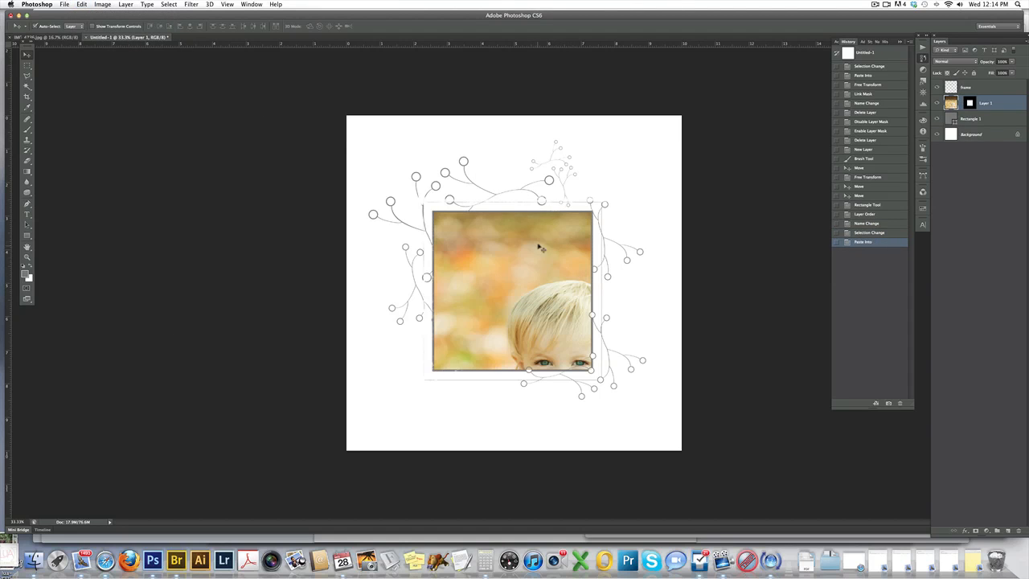
Scale the pasted photo to about 50% with Free Transform and move it so the toddler shows inside the square.
click(33, 37)
click(135, 37)
mouse_move(529, 279)
mouse_down()
mouse_move(493, 231)
mouse_move(542, 266)
mouse_up()
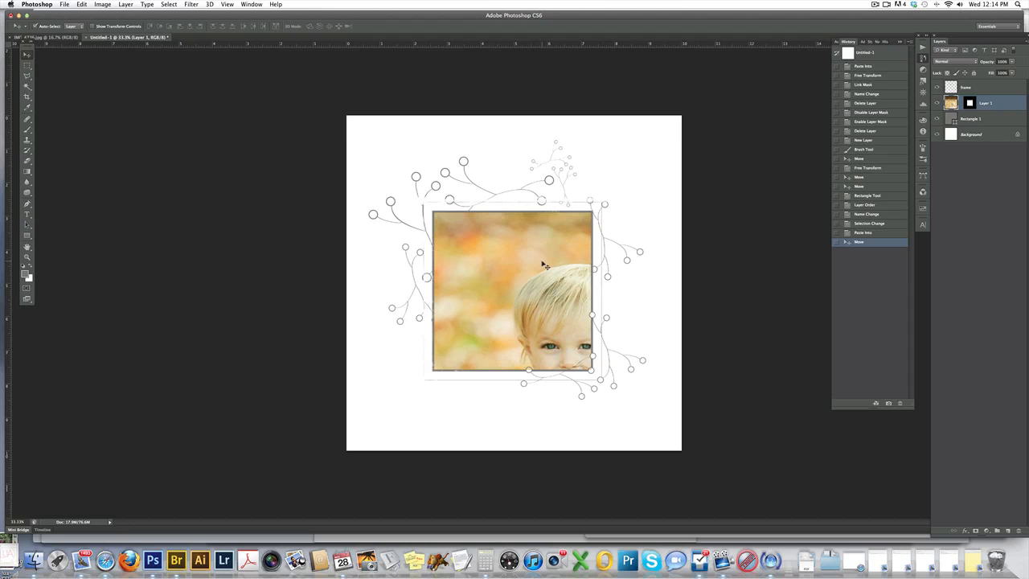
key(super+t)
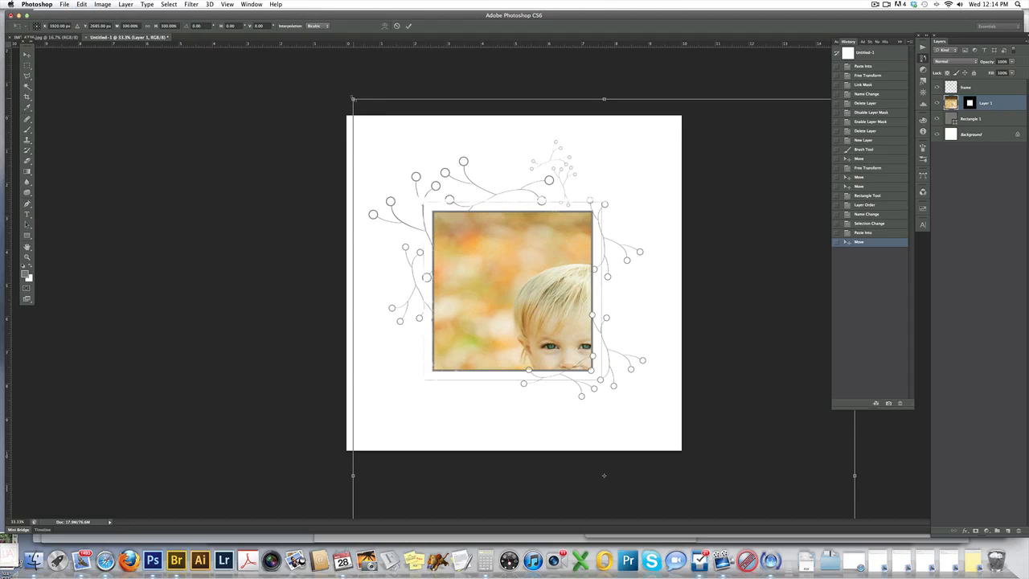
drag(352, 98, 478, 287)
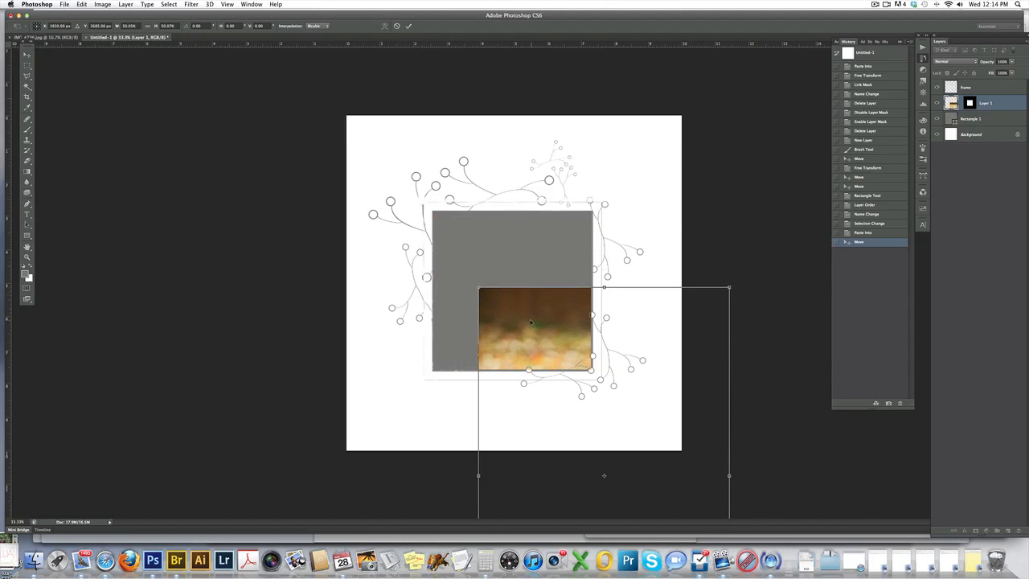
drag(530, 322, 466, 187)
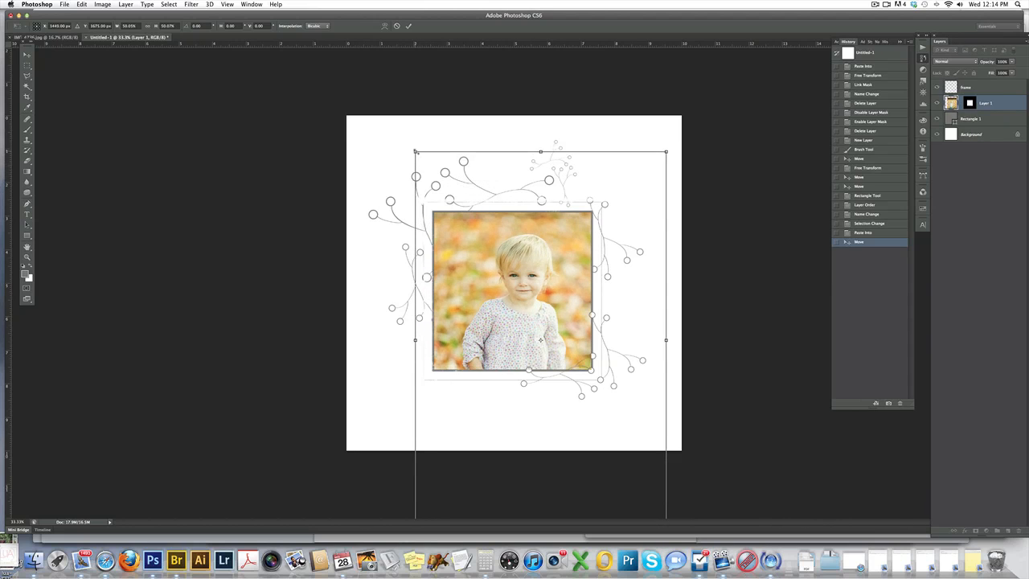
Reduce the photo further to about 35%, position the toddler slightly left of the square's center, and apply the transform.
drag(415, 151, 428, 172)
drag(657, 171, 617, 226)
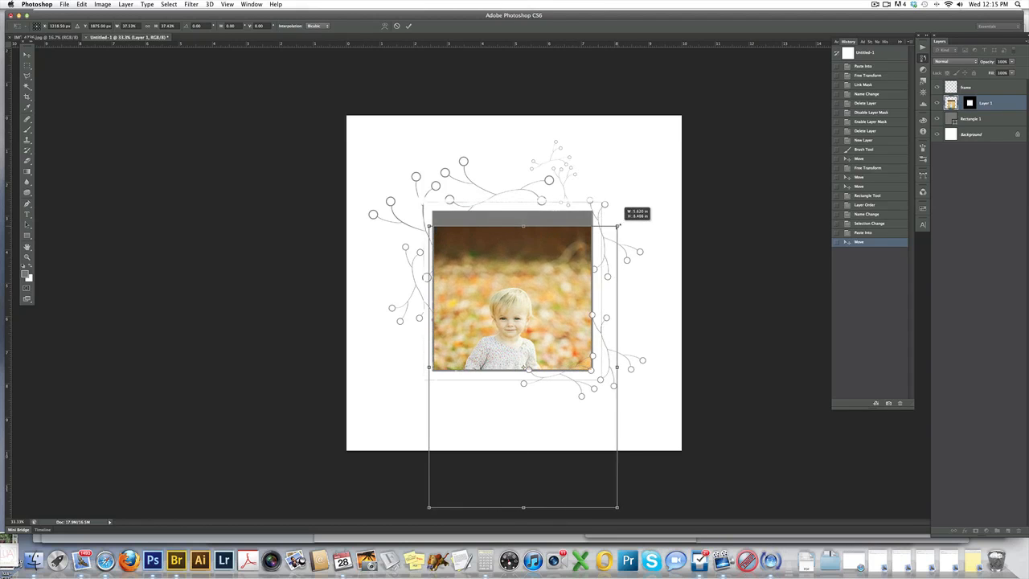
key(super+z)
drag(566, 260, 554, 217)
drag(554, 215, 559, 243)
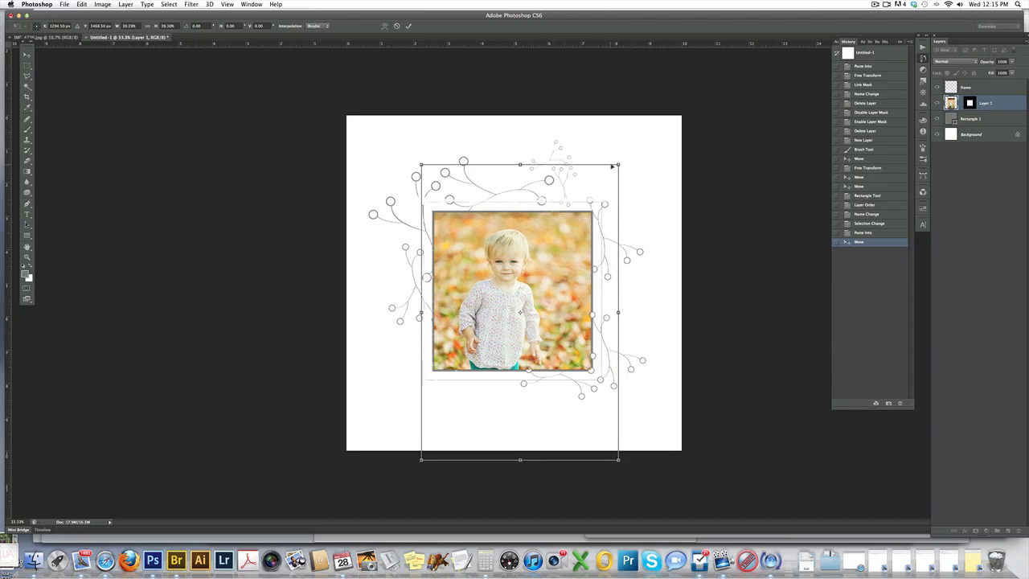
drag(614, 166, 601, 172)
drag(546, 241, 537, 241)
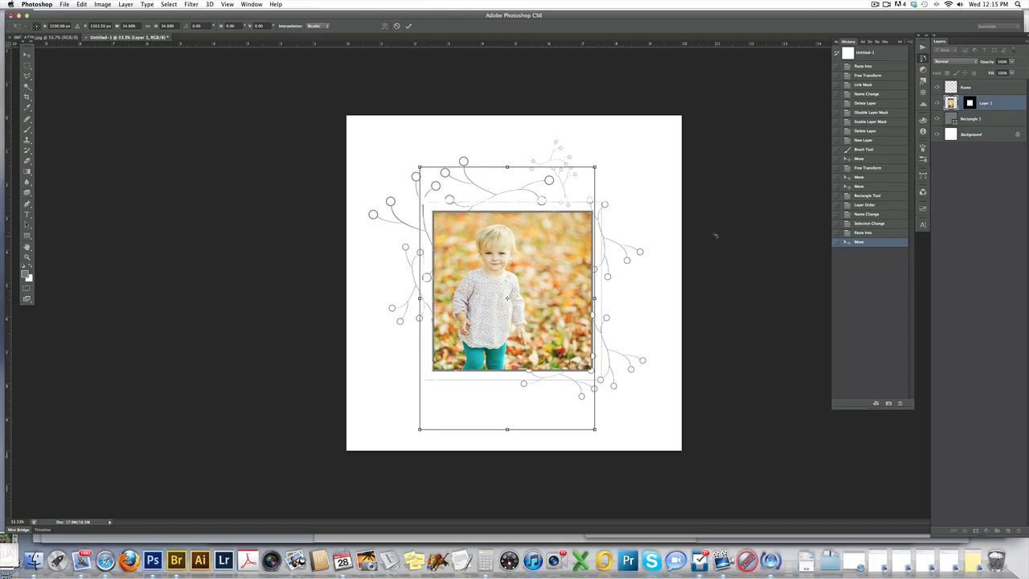
key(Return)
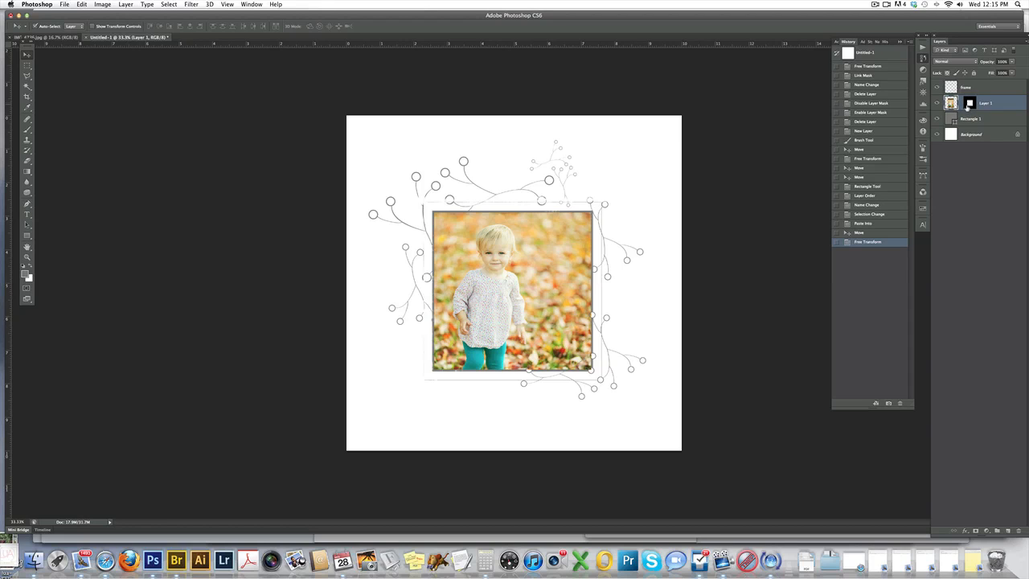
Delete the Rectangle 1 layer and link the photo layer to its mask.
click(967, 119)
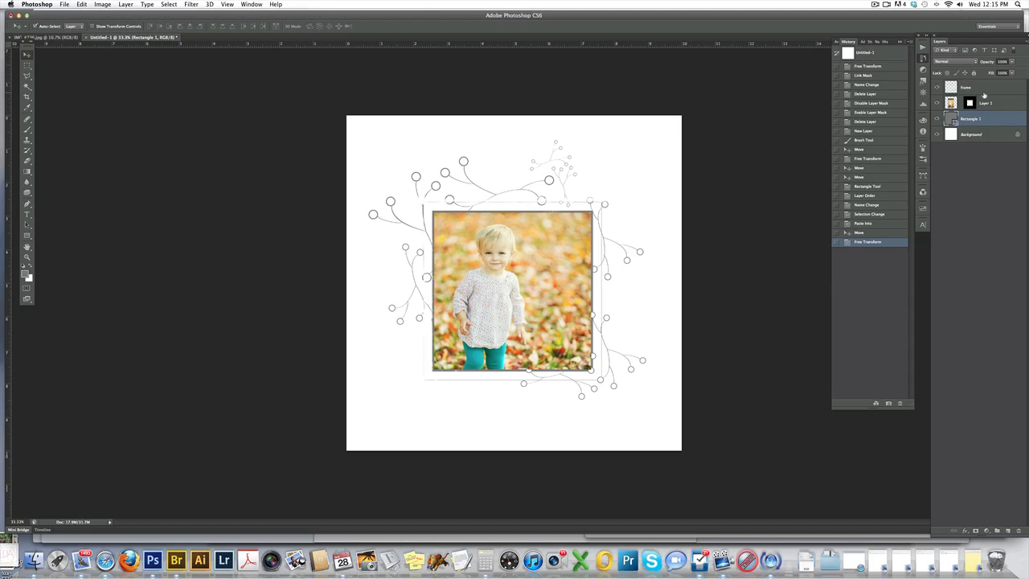
key(Delete)
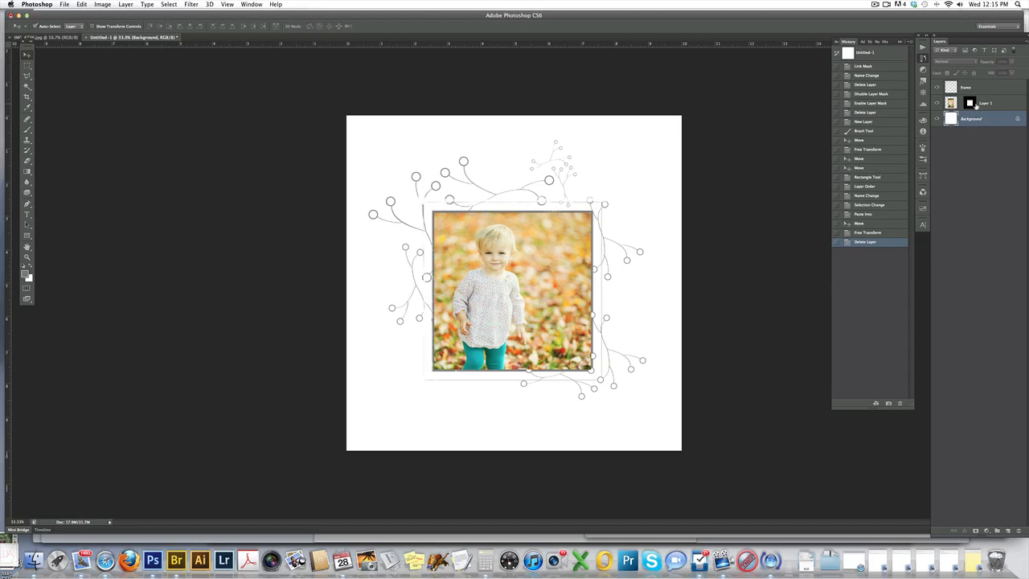
click(959, 103)
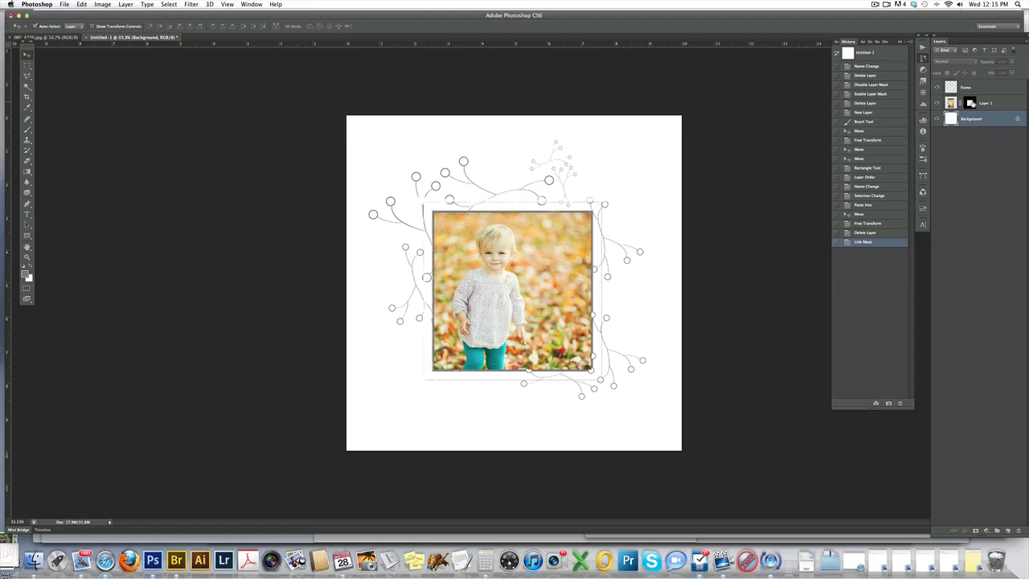
Disable and re-enable the photo layer's mask twice to compare the photo with and without masking.
shift+click(970, 103)
shift+click(970, 103)
shift+click(970, 103)
shift+click(970, 103)
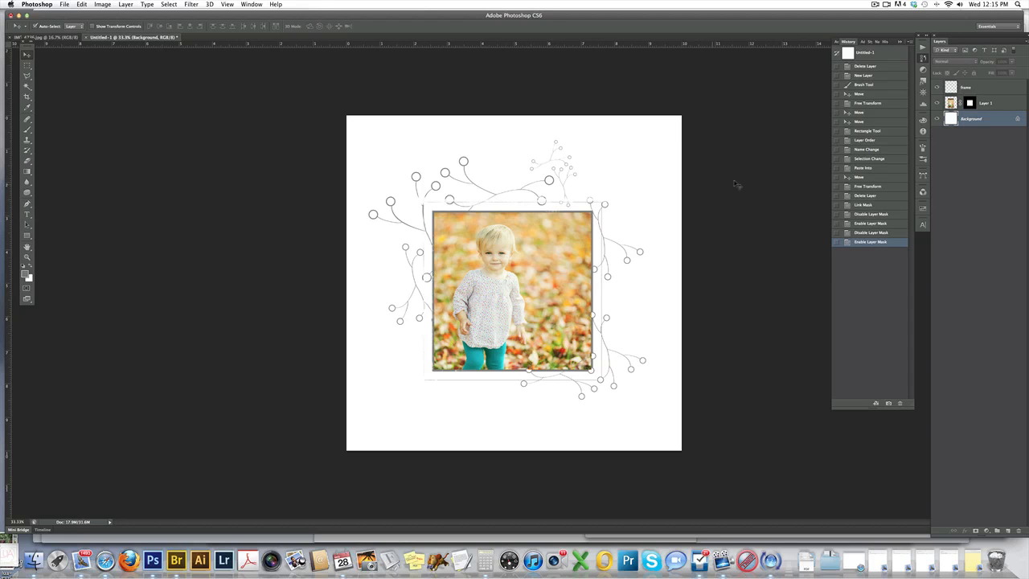
Rename the masked photo layer "image".
click(989, 103)
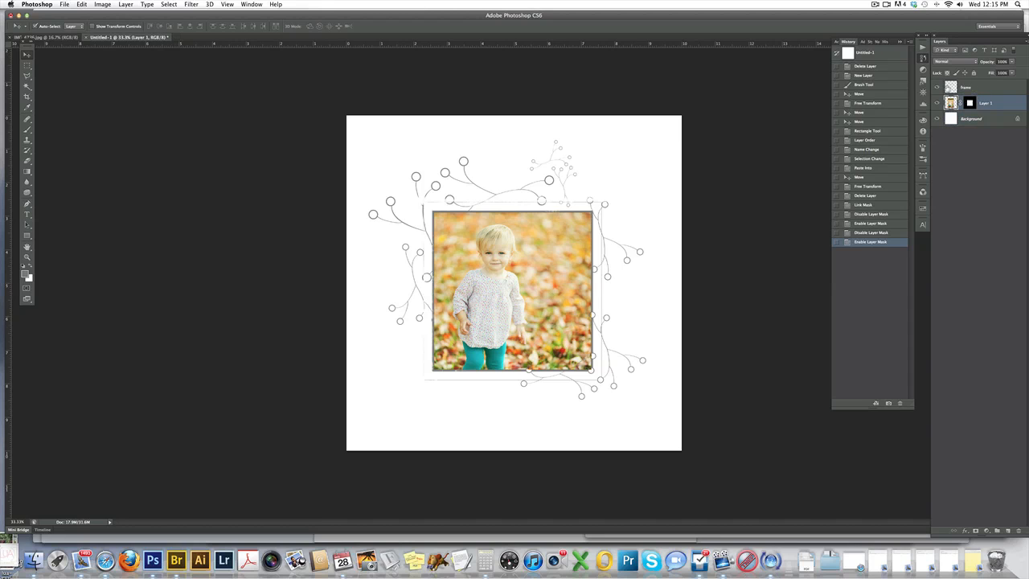
click(935, 87)
click(935, 87)
double_click(985, 103)
text(image)
key(Return)
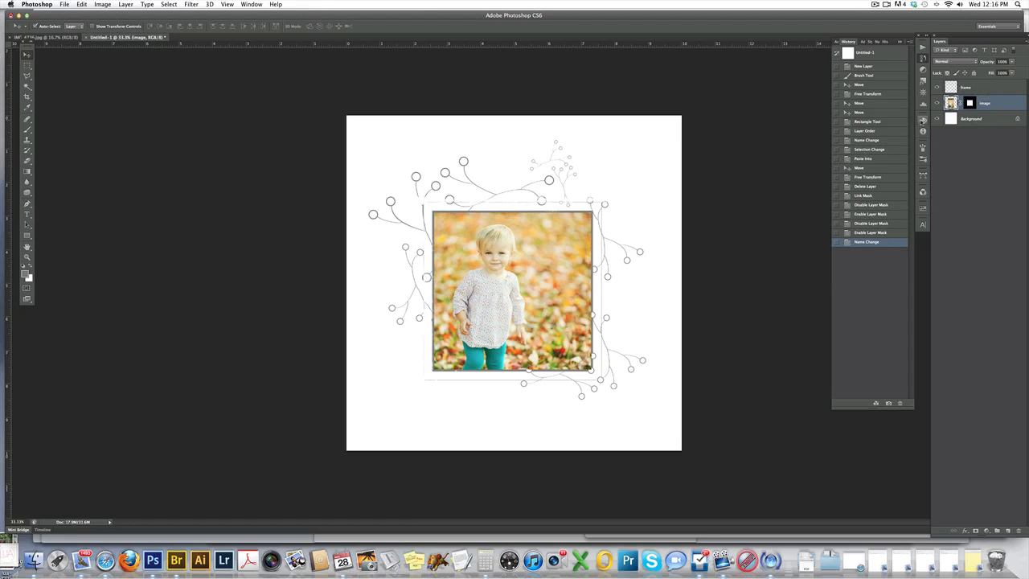
Merge the frame and image layers into one layer and move the framed photo slightly down.
shift+click(985, 89)
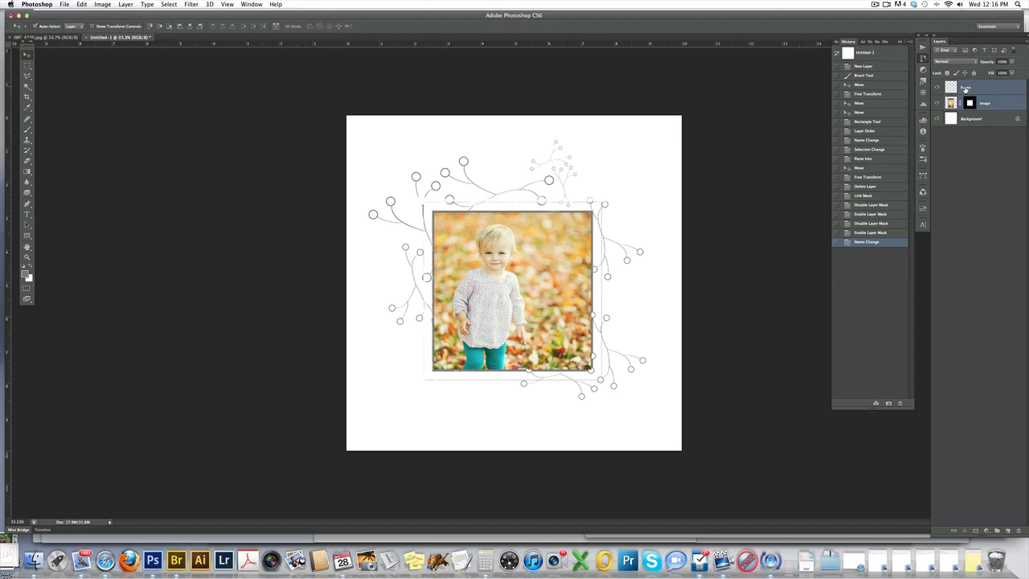
click(1026, 40)
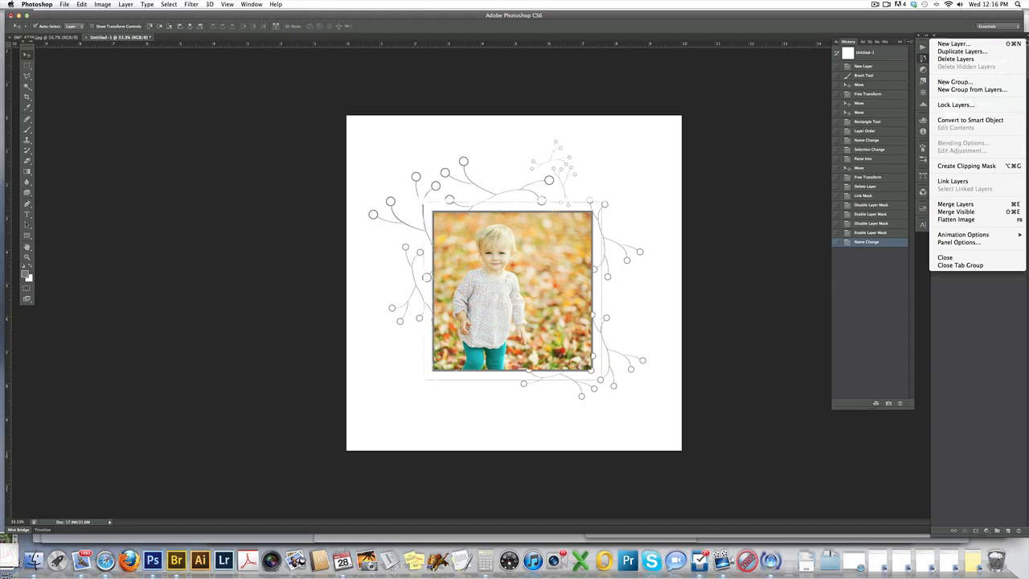
click(965, 206)
mouse_move(524, 305)
mouse_down()
mouse_move(560, 280)
mouse_move(553, 343)
mouse_move(504, 256)
mouse_move(527, 344)
mouse_move(523, 322)
mouse_up()
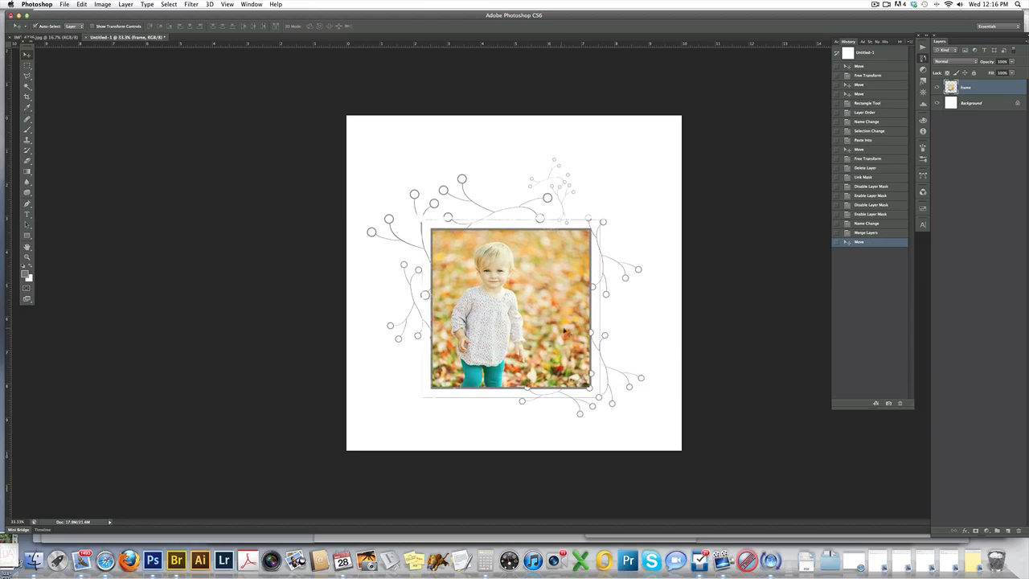
Scale the merged framed photo down slightly with Free Transform and move it toward the canvas's upper-left corner.
key(super+t)
drag(646, 156, 616, 182)
key(Return)
drag(498, 273, 462, 219)
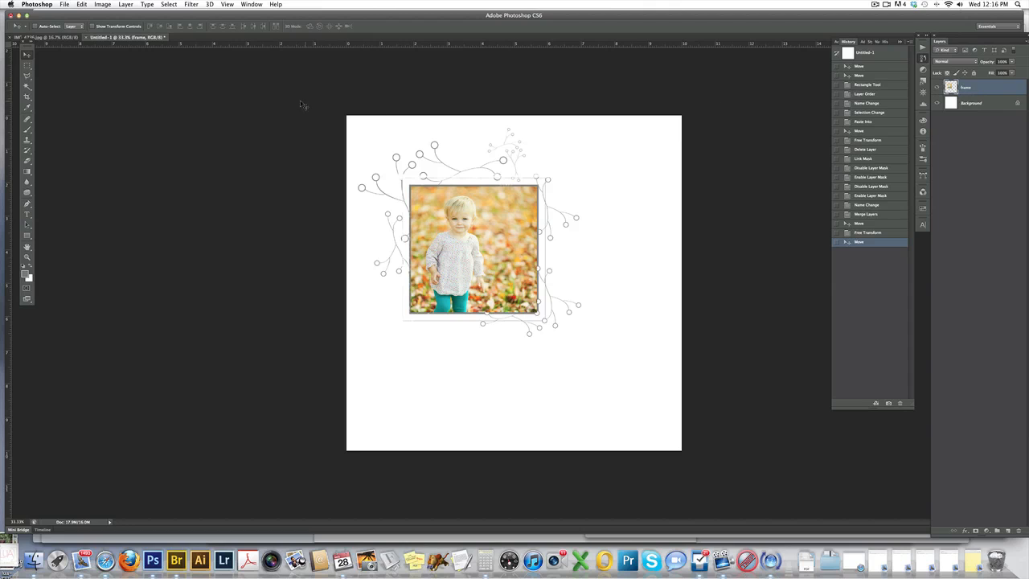
Turn on Auto-Select for the Move tool and move the framed photo back to the center of the canvas.
click(36, 27)
drag(461, 216, 477, 238)
drag(532, 256, 549, 270)
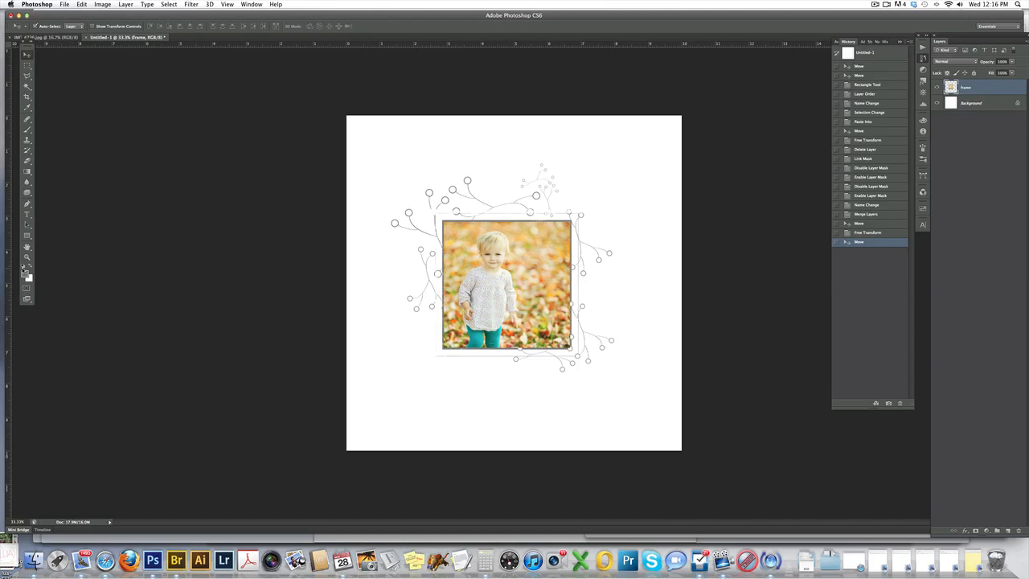
Switch to the Brush tool, browse the border brush presets, and pick the 2193 px round frame brush.
click(27, 129)
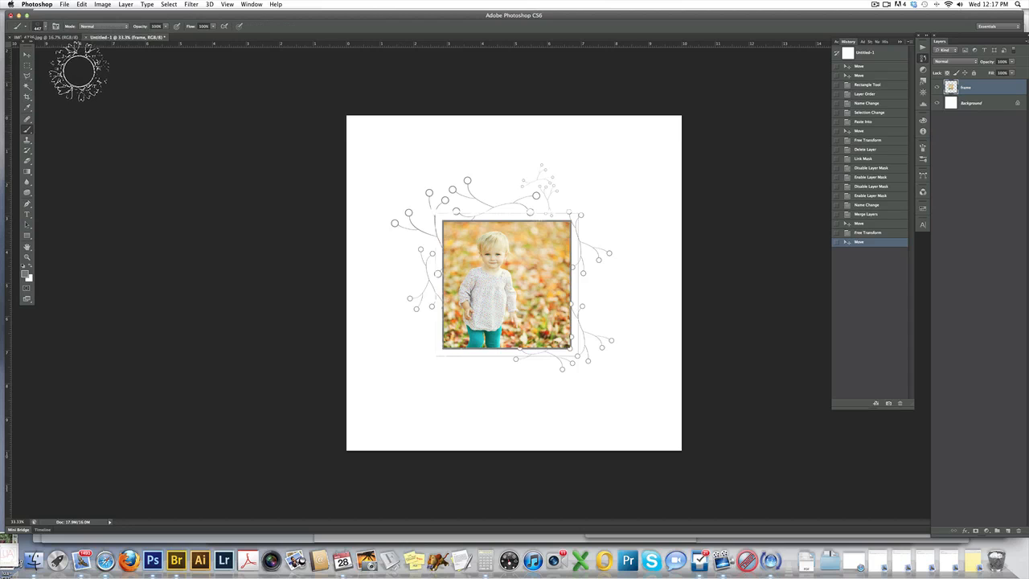
click(45, 29)
mouse_move(110, 253)
mouse_down()
mouse_move(110, 344)
mouse_move(109, 255)
mouse_up()
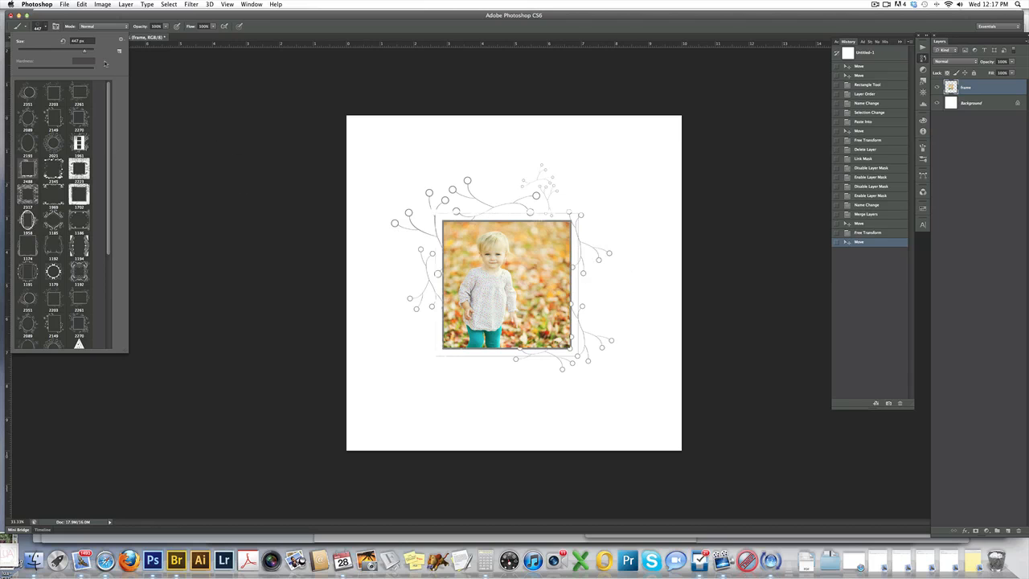
drag(105, 92, 112, 169)
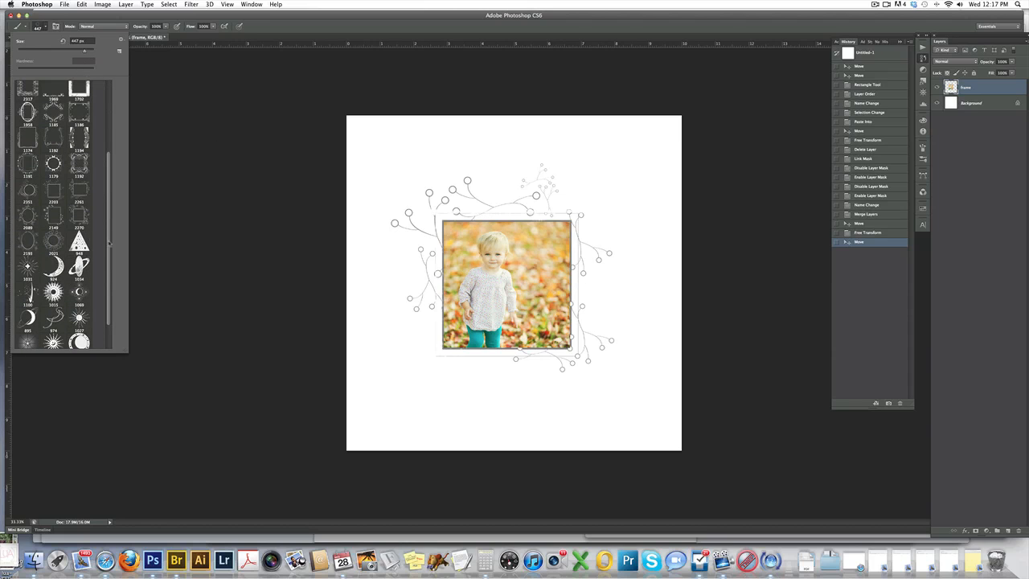
drag(108, 239, 104, 189)
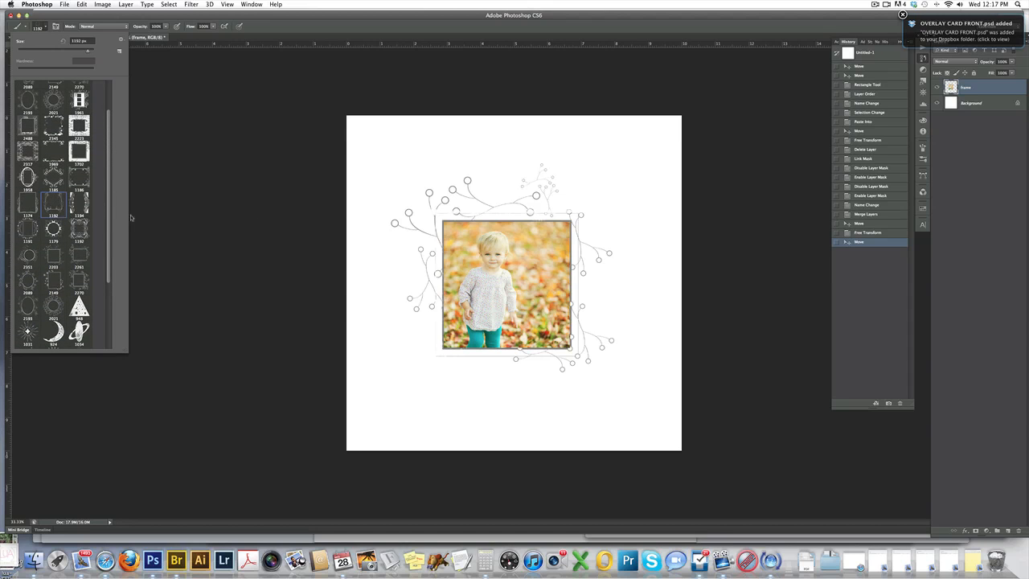
click(78, 127)
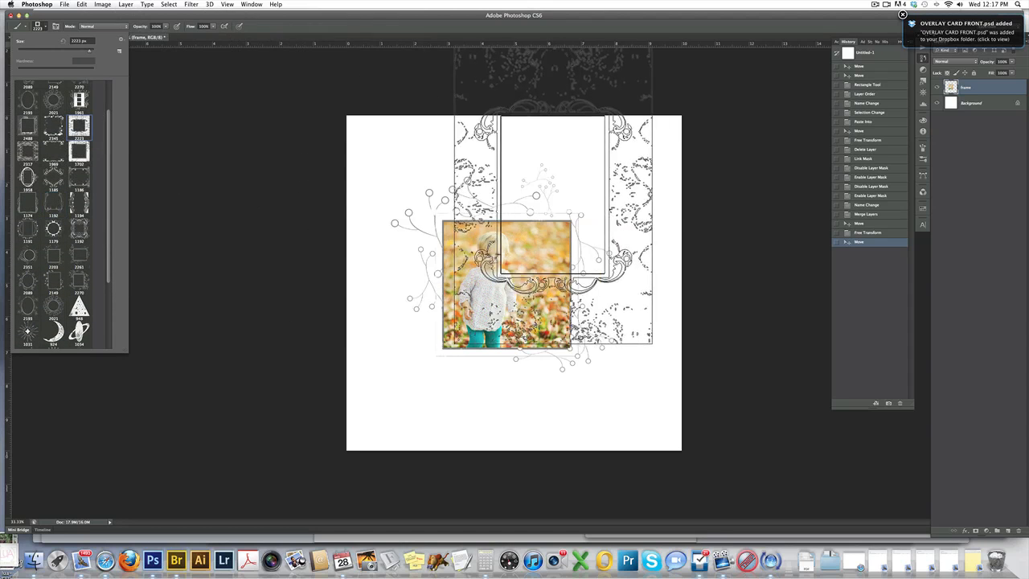
click(40, 103)
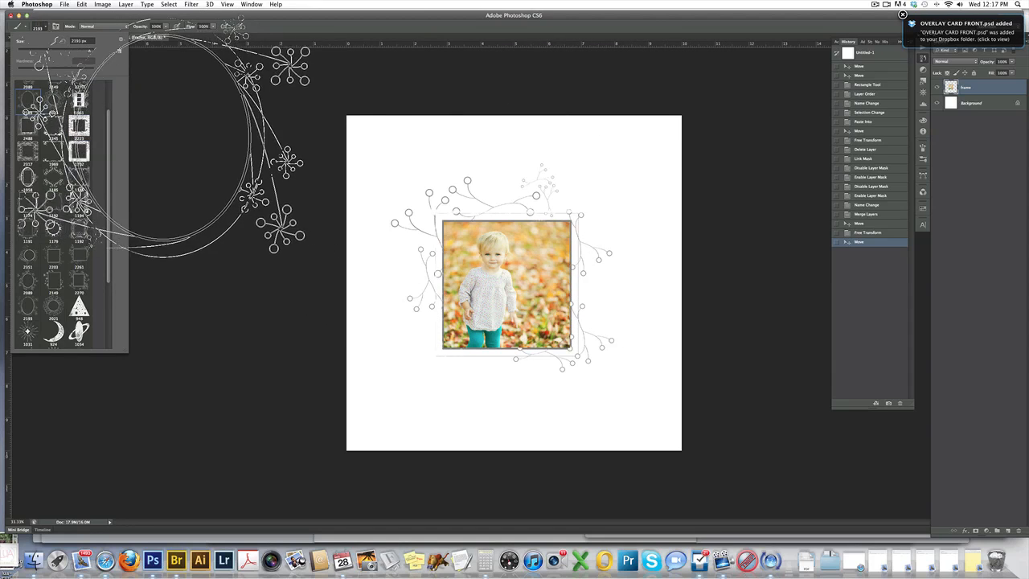